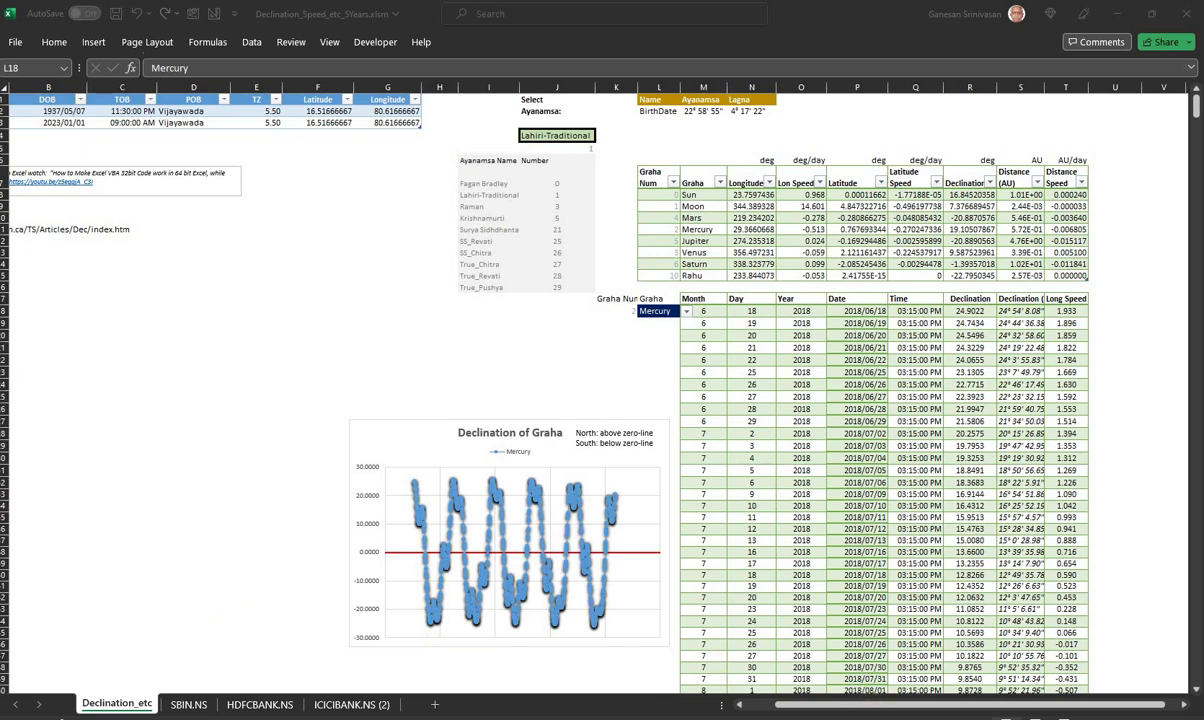
Switch from Excel to the Declination_StockPrice_Correlation Google Slides deck in Chrome
key(alt+Tab)
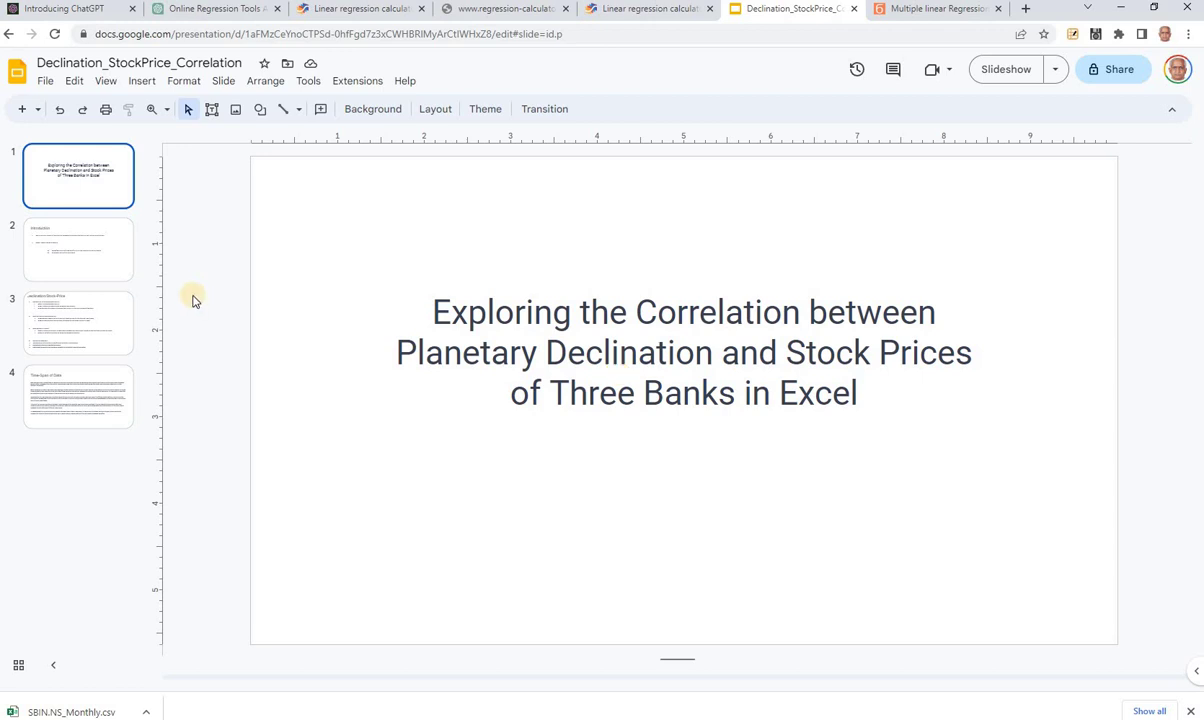
Show slide 2, the Introduction: a five-year window for three banks and 27 years for one
click(125, 266)
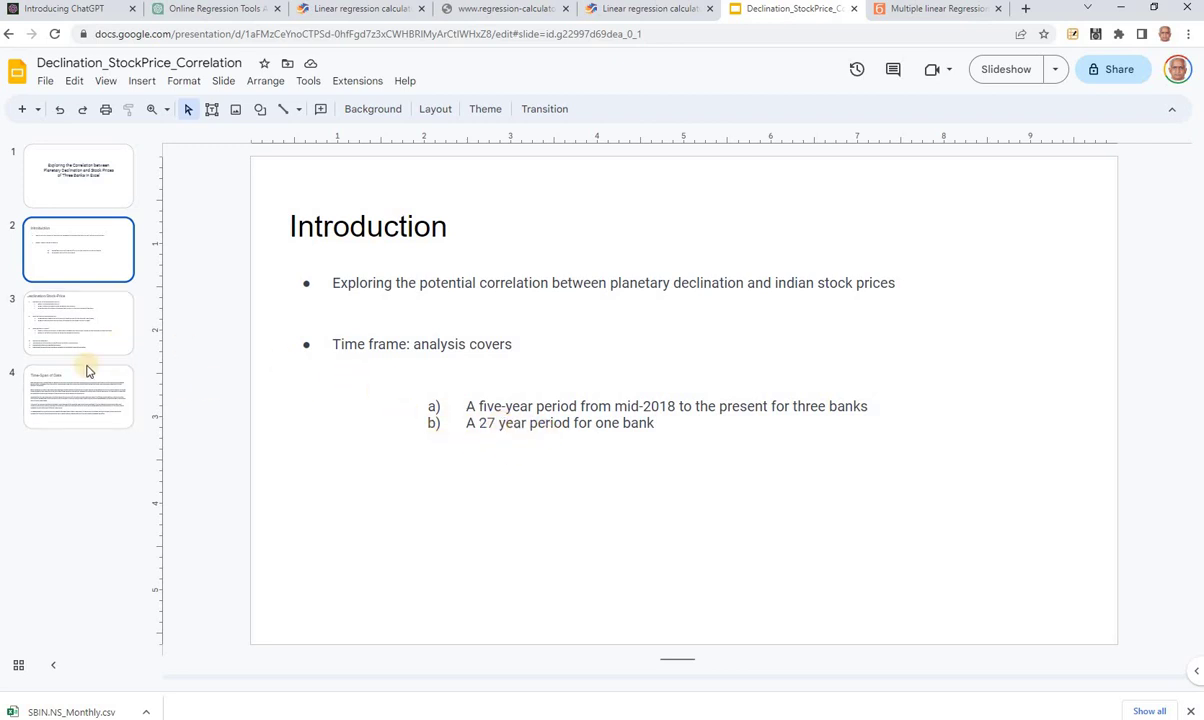
Show slide 3, outlining declination basics, data collection, CORREL analysis and interpretation
click(65, 340)
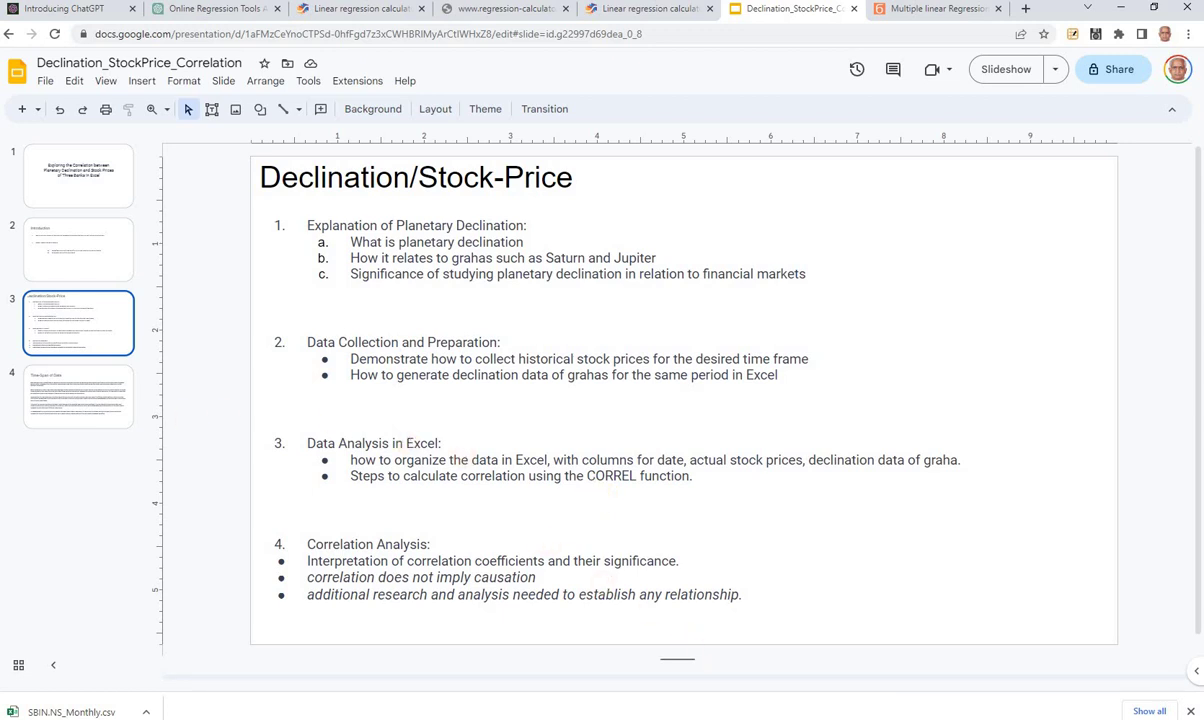
Bring the Declination_Speed_etc_5Years workbook back and select the Latitude and Declination columns
mouse_move(726, 718)
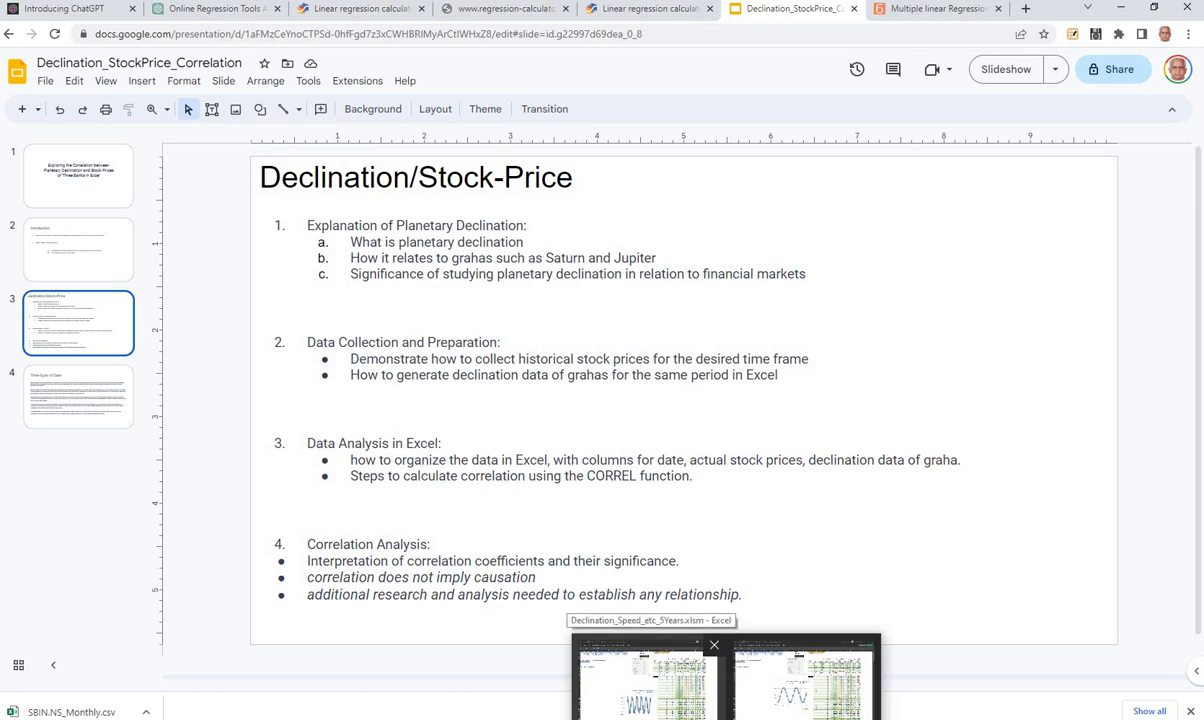
click(645, 680)
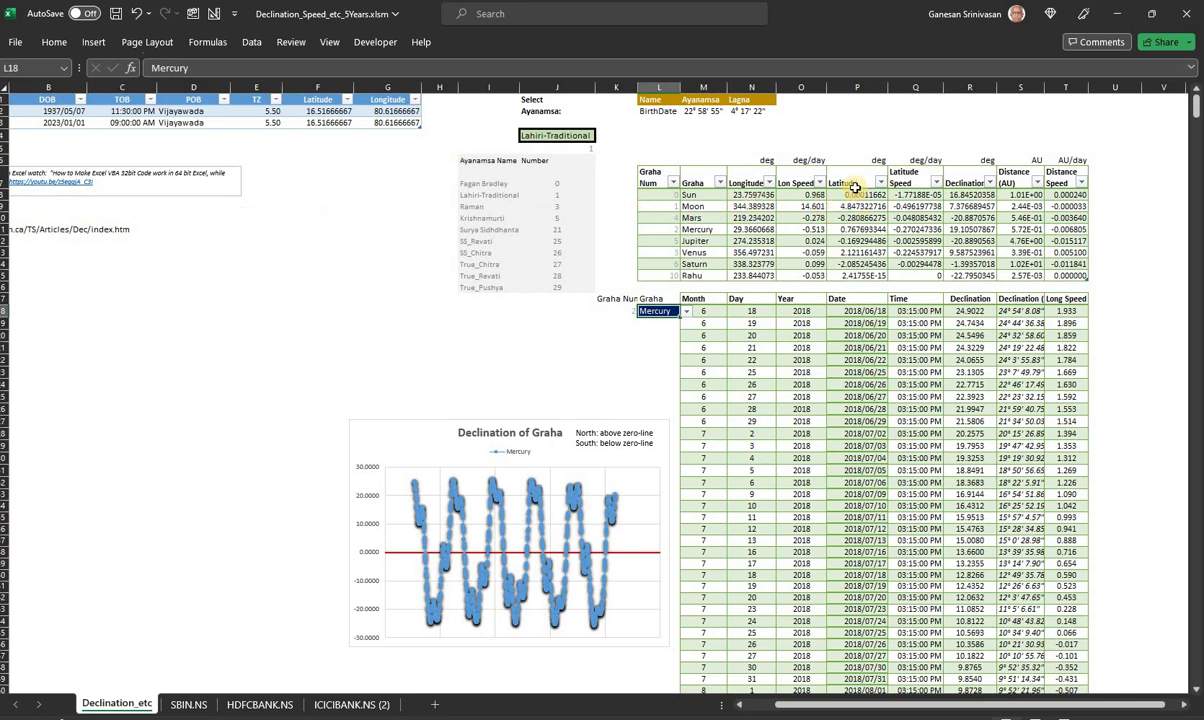
drag(853, 183, 852, 267)
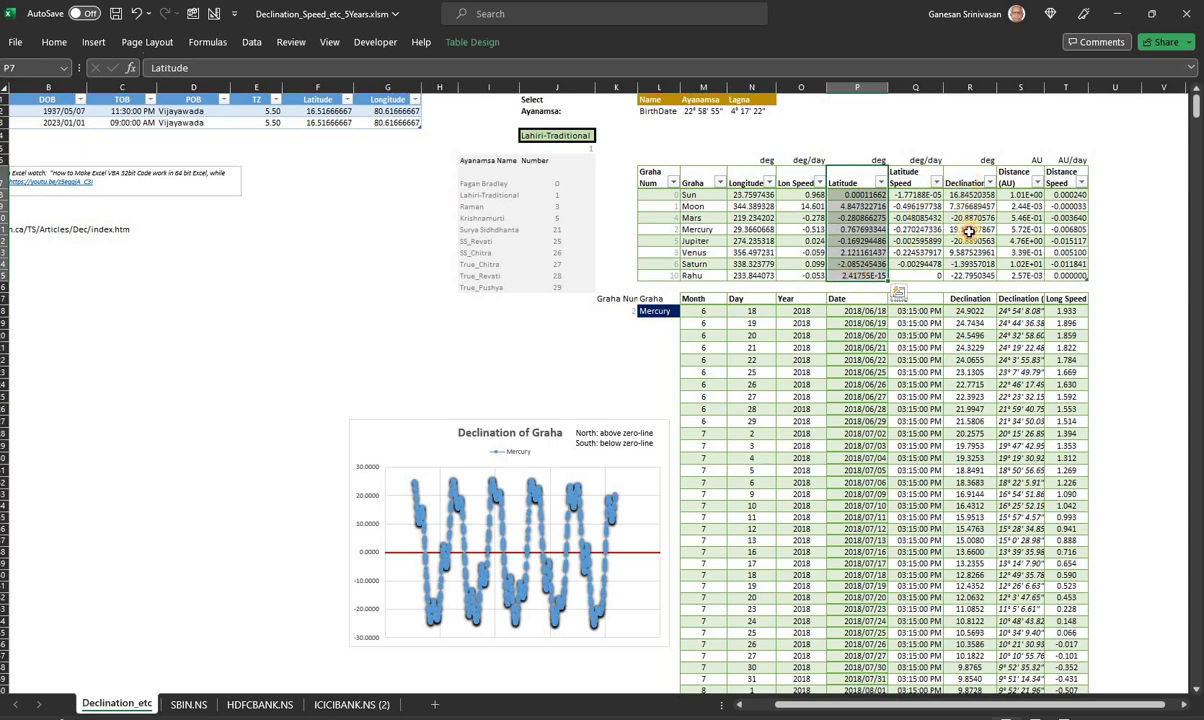
drag(969, 183, 969, 275)
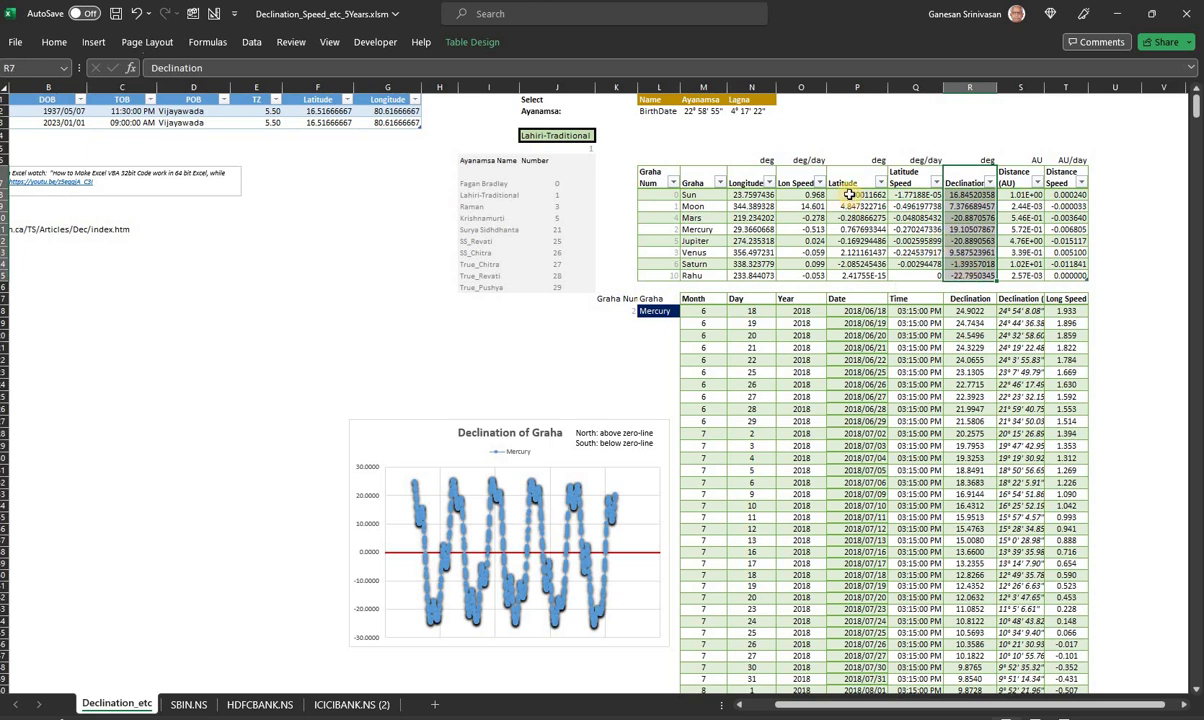
click(849, 182)
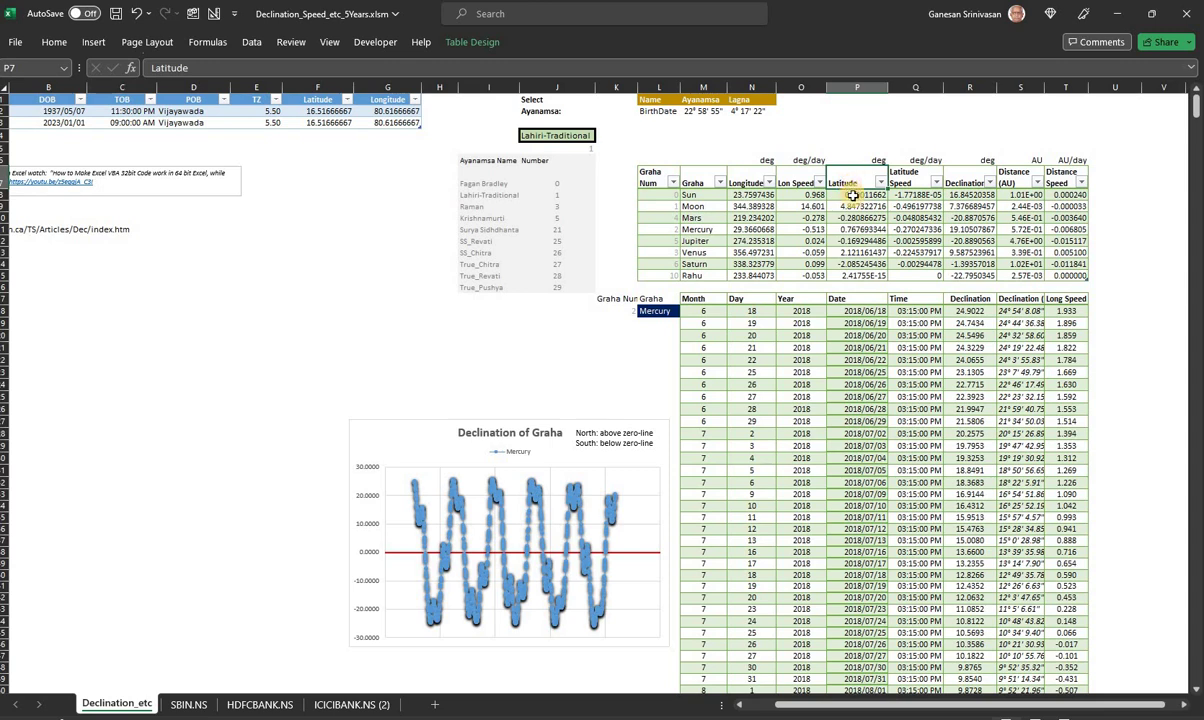
Inspect Sun's declination formula in R8 without changing it, then select the planet table
click(968, 195)
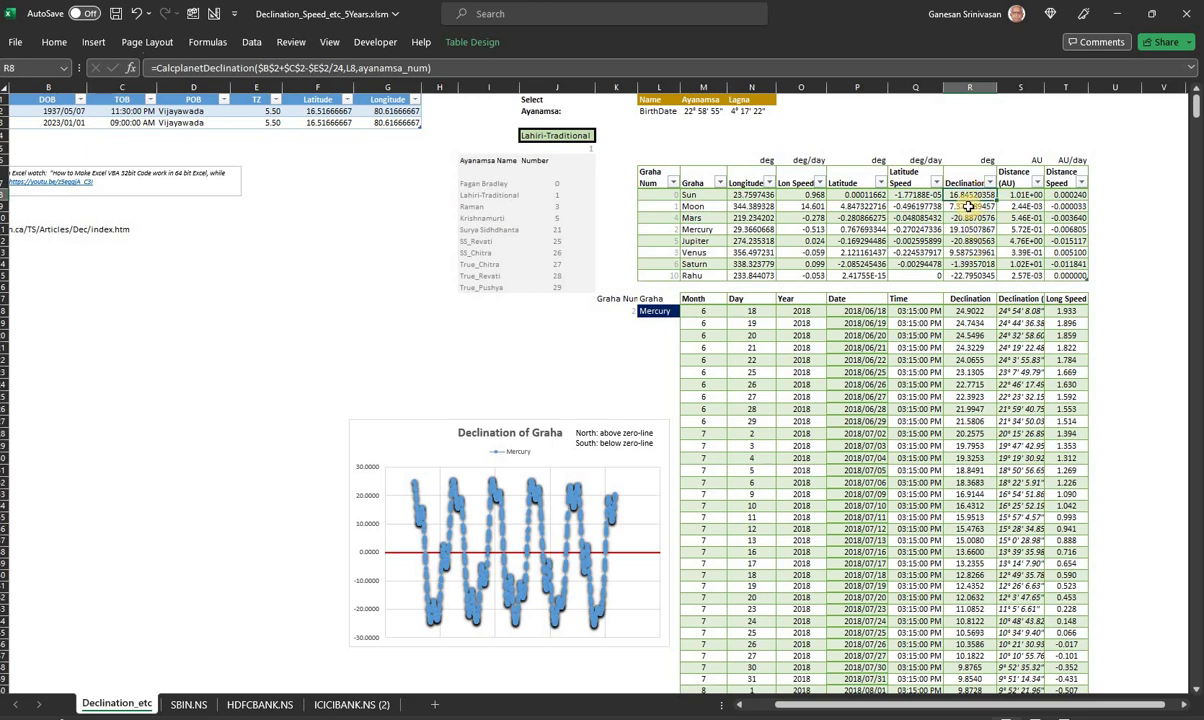
click(497, 68)
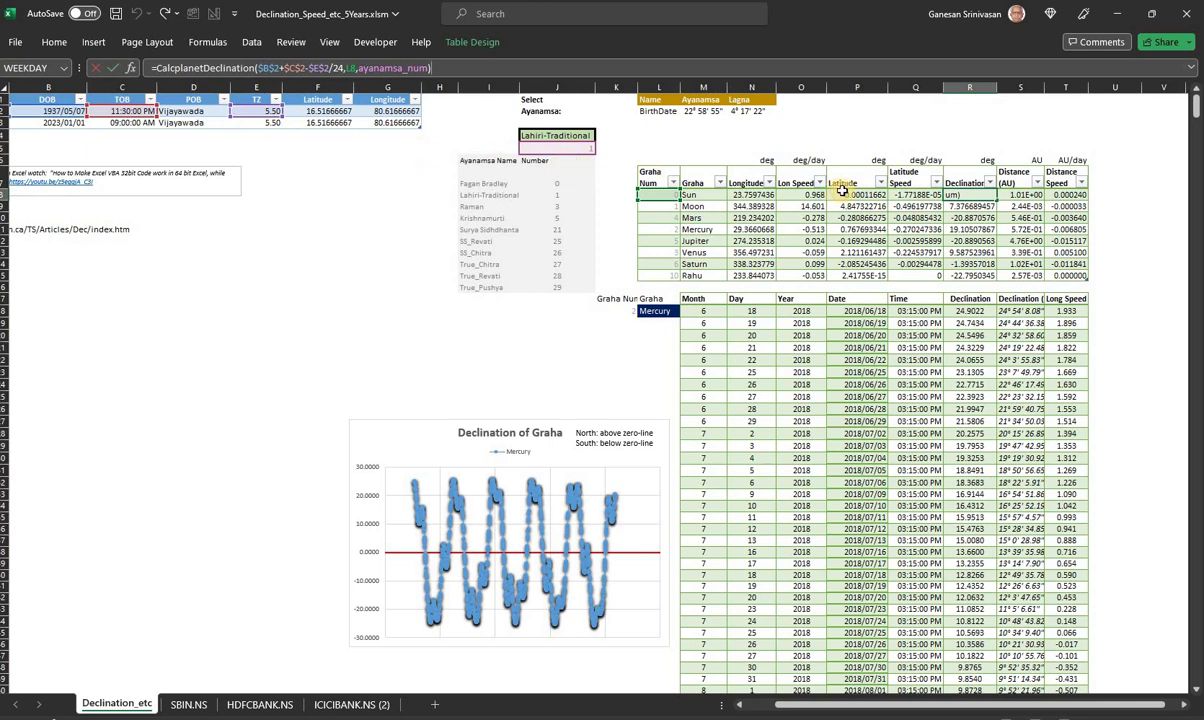
key(Escape)
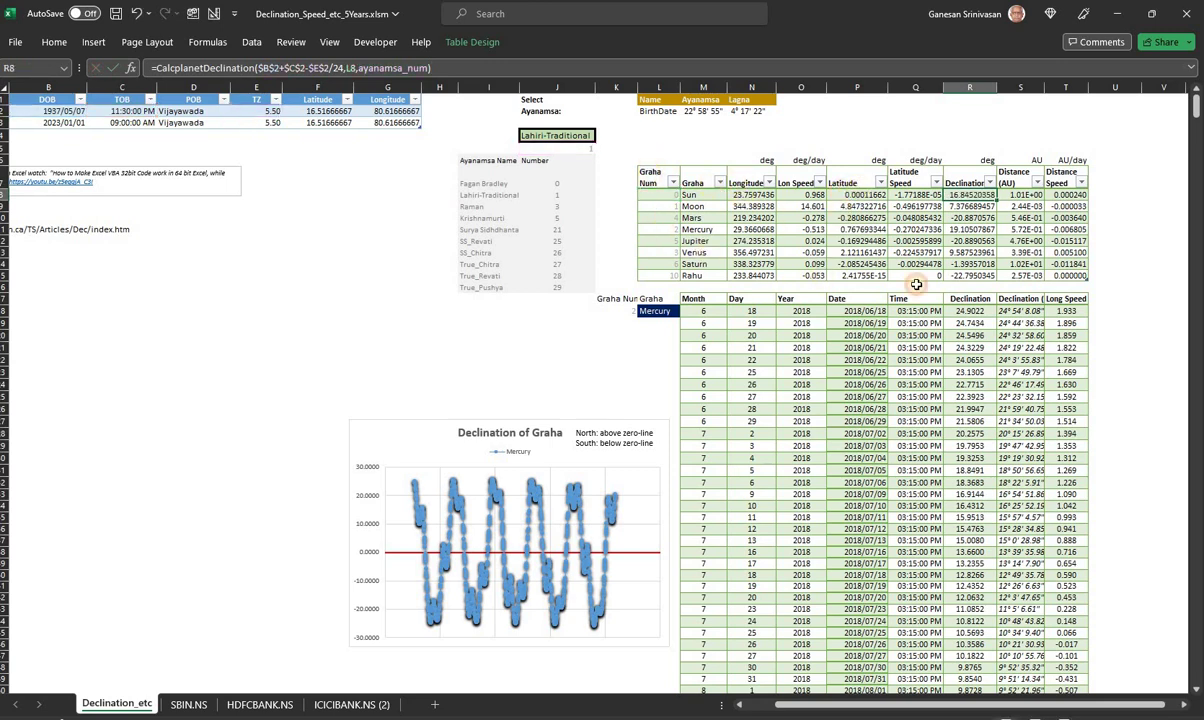
drag(640, 148, 1087, 283)
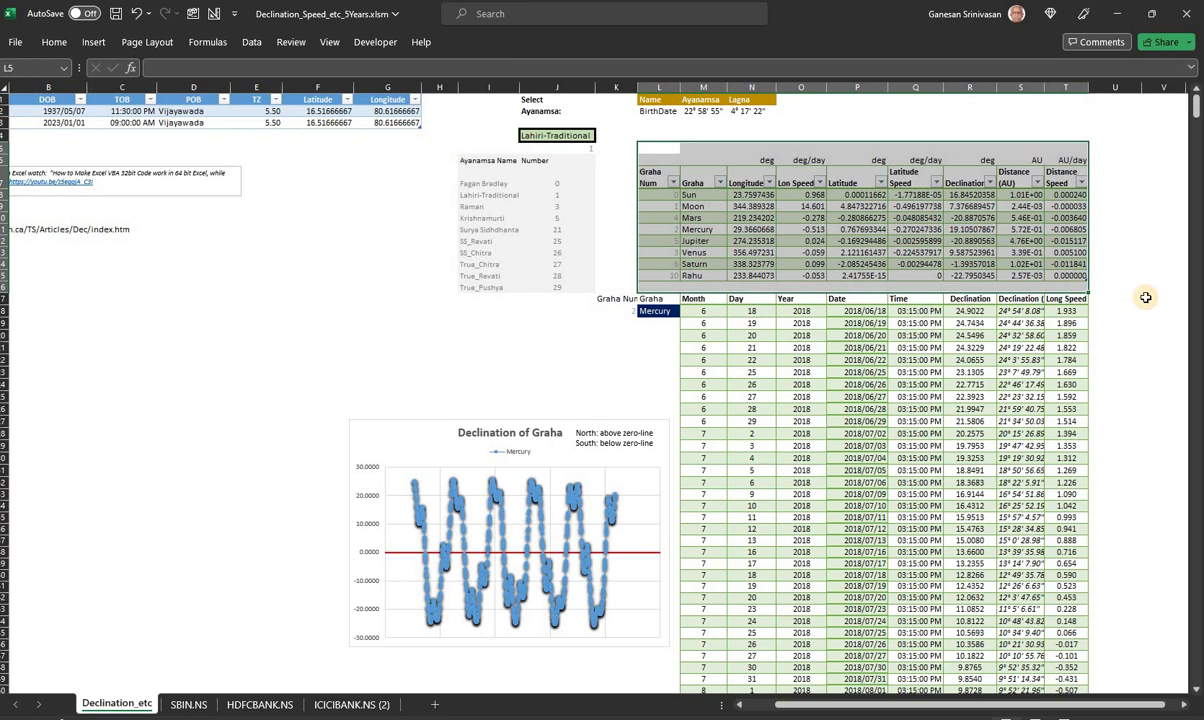
click(1148, 299)
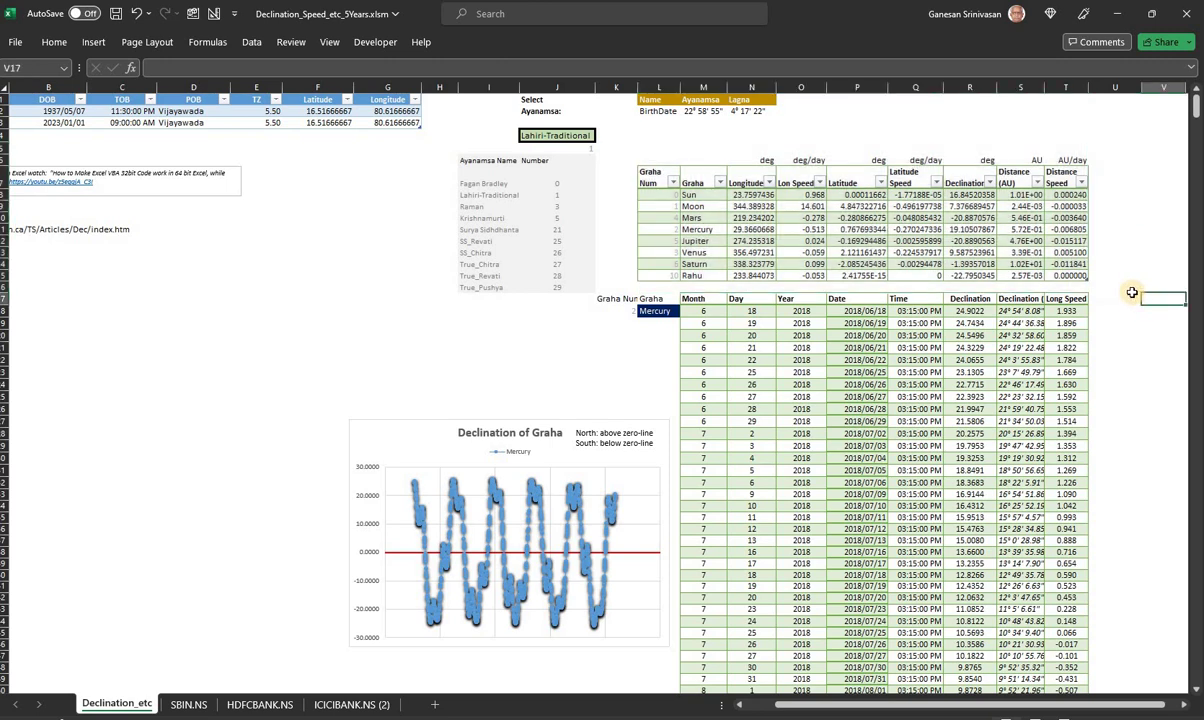
click(861, 311)
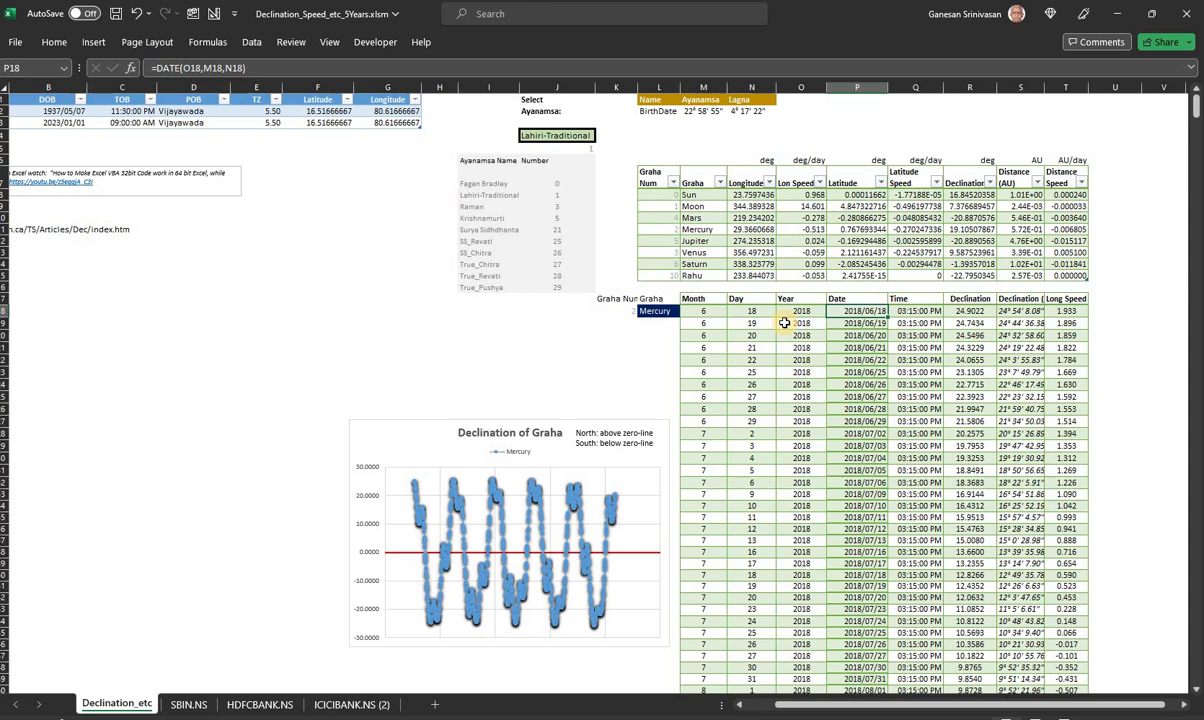
click(710, 311)
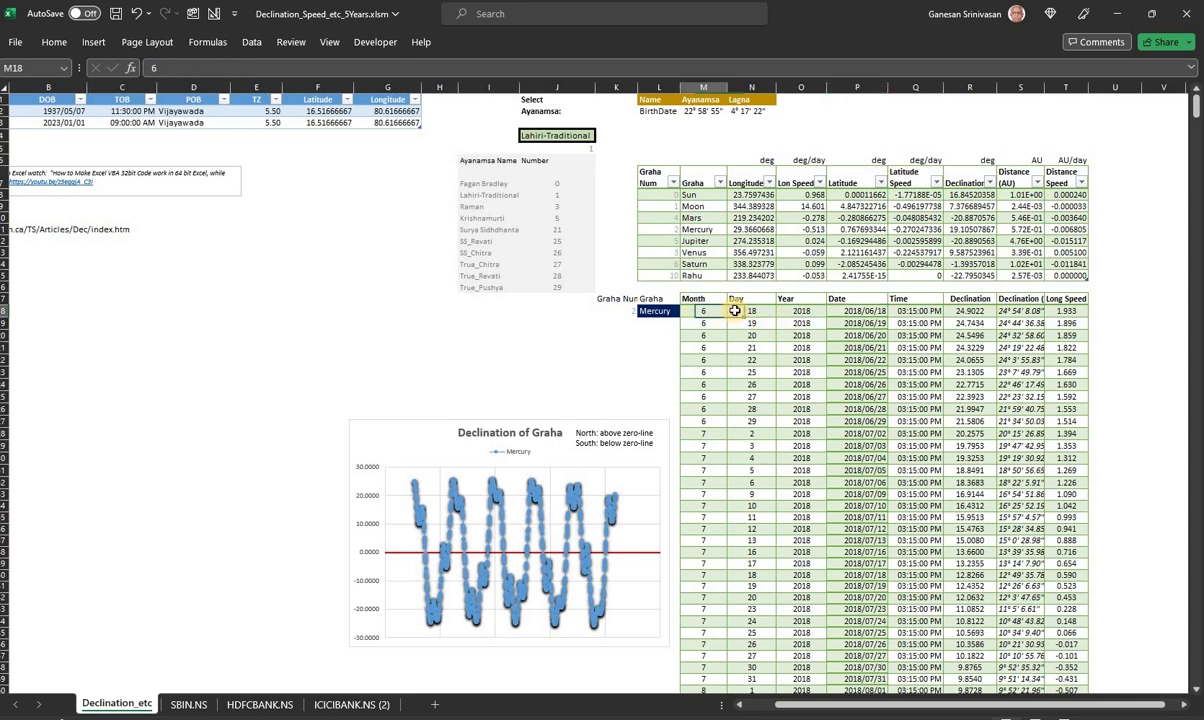
click(752, 311)
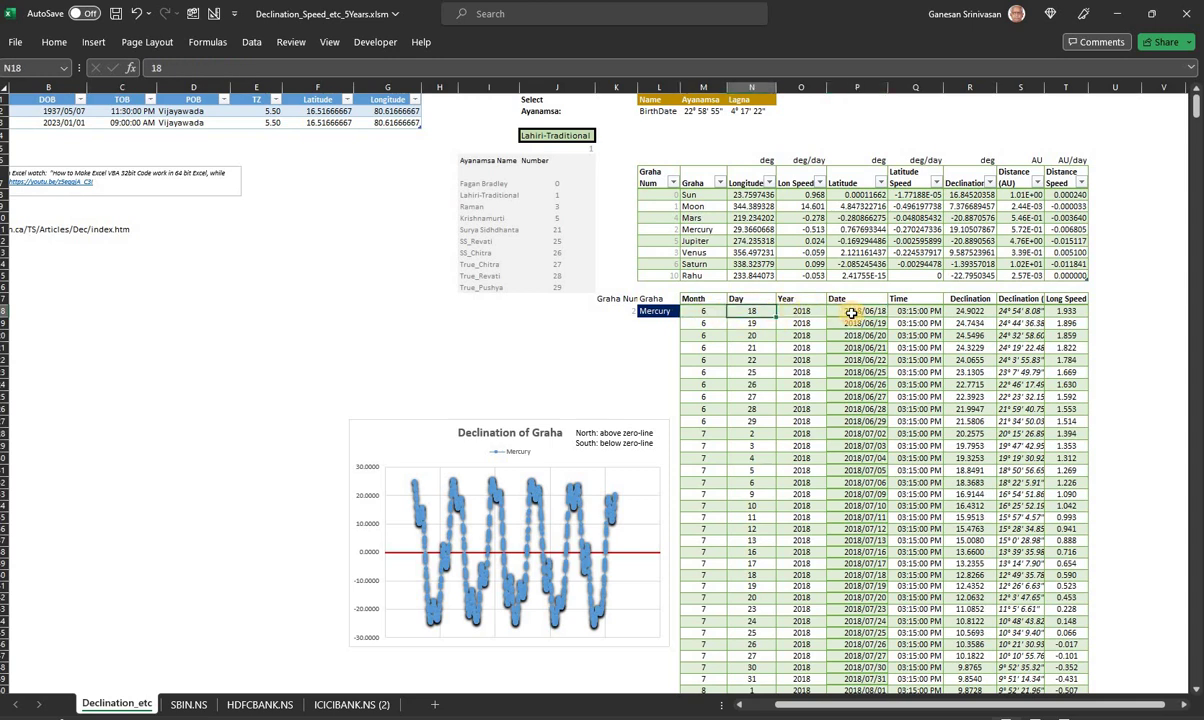
click(851, 312)
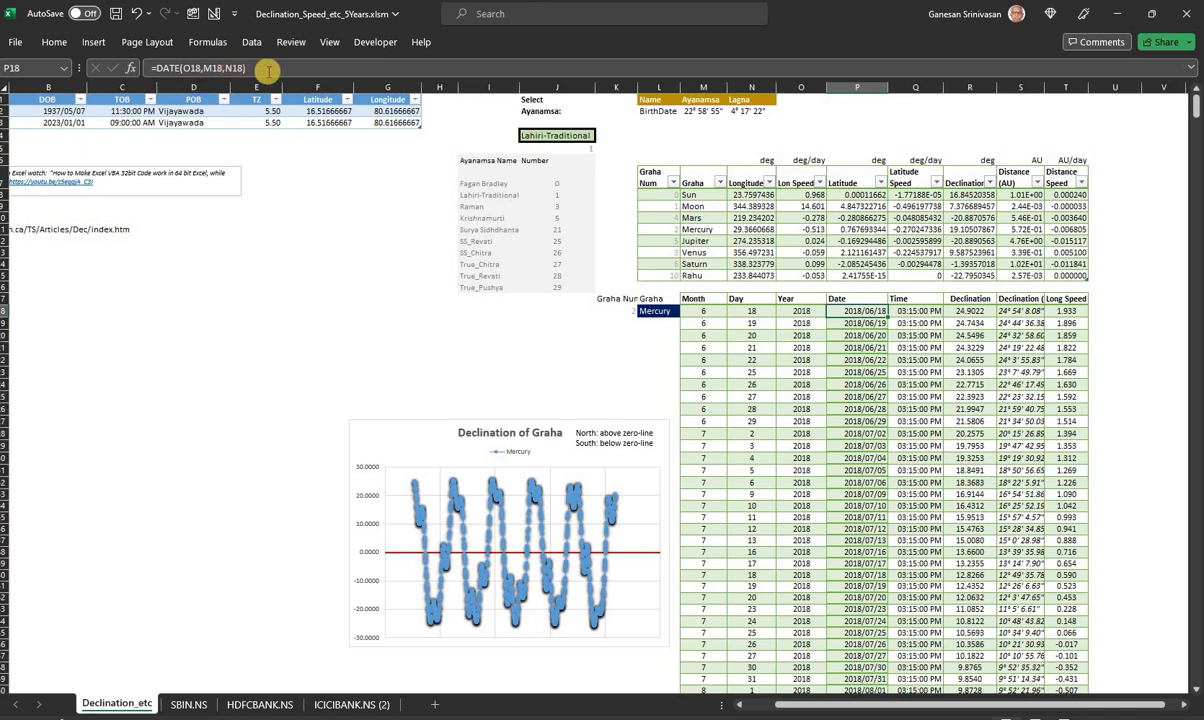
click(927, 312)
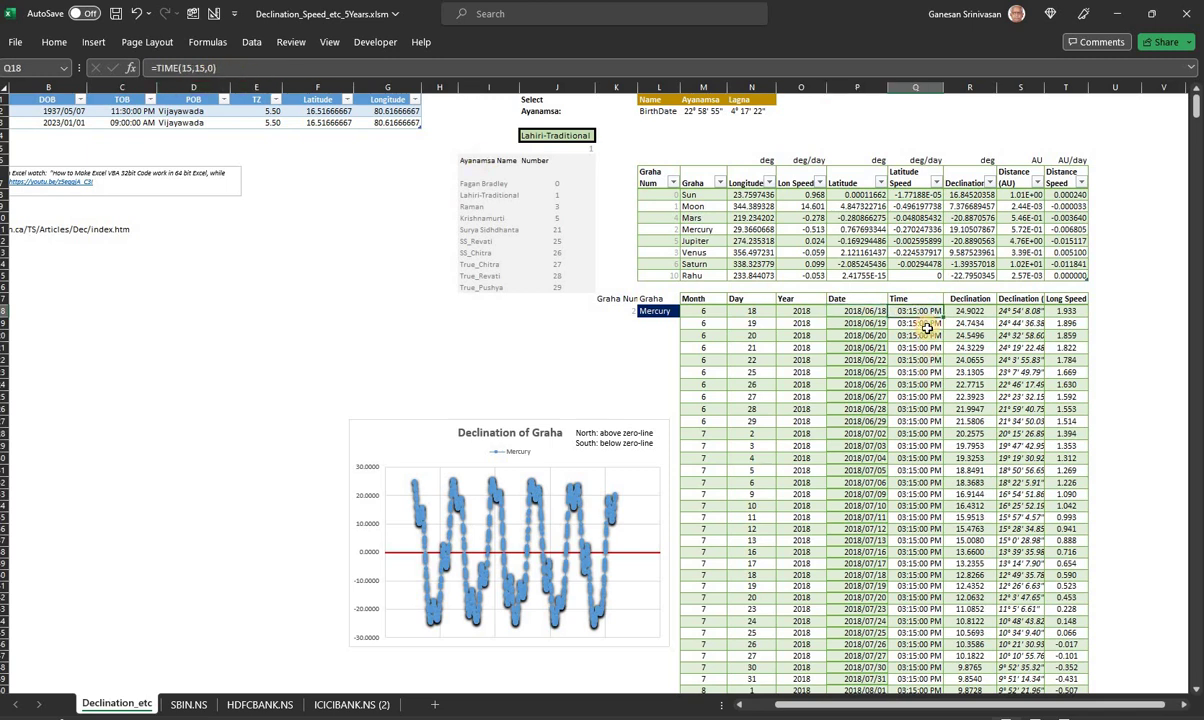
click(977, 312)
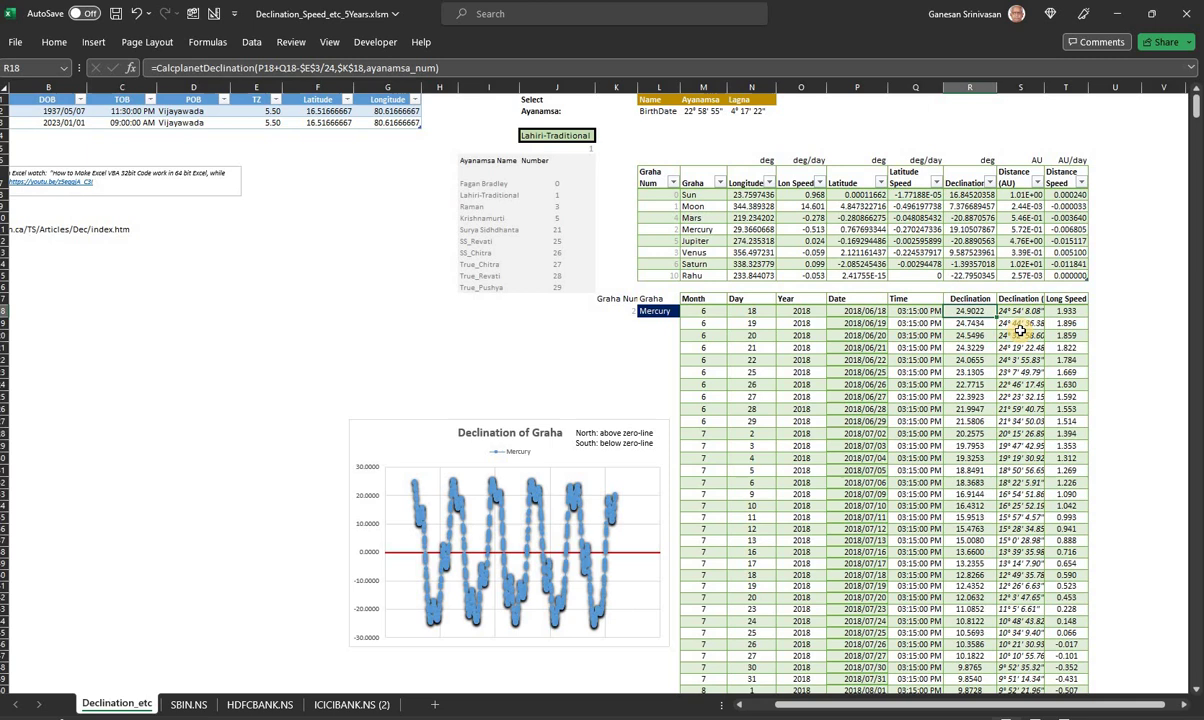
key(Right)
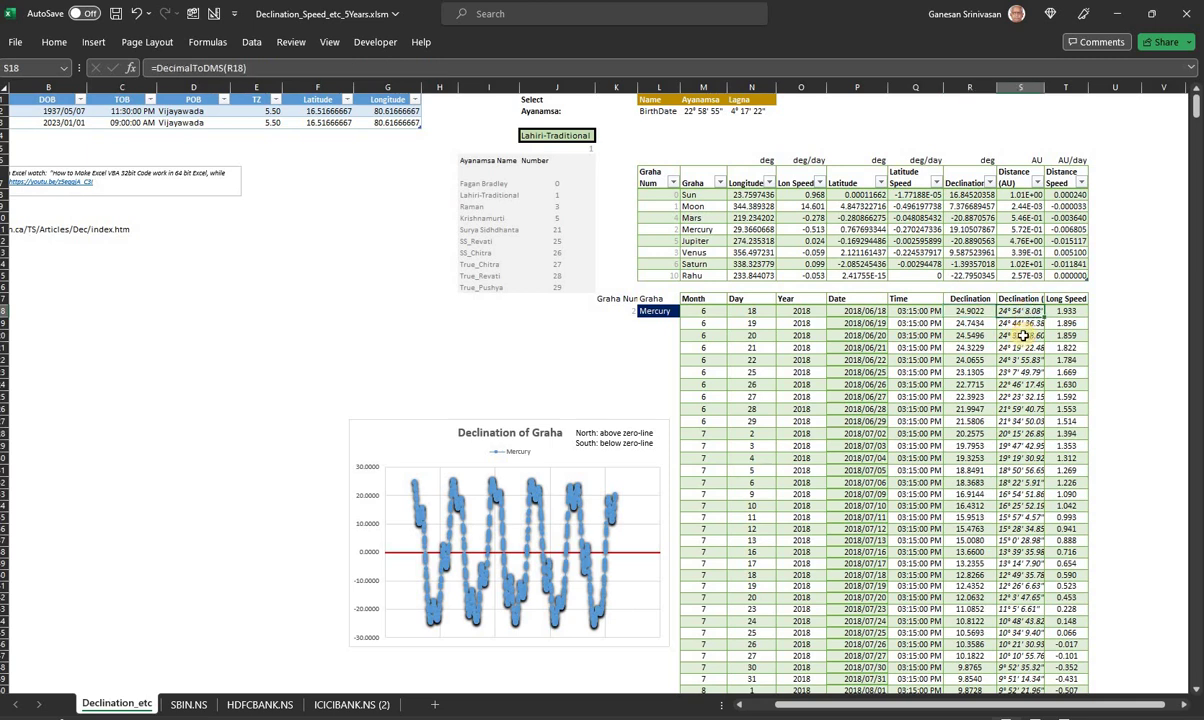
click(1067, 311)
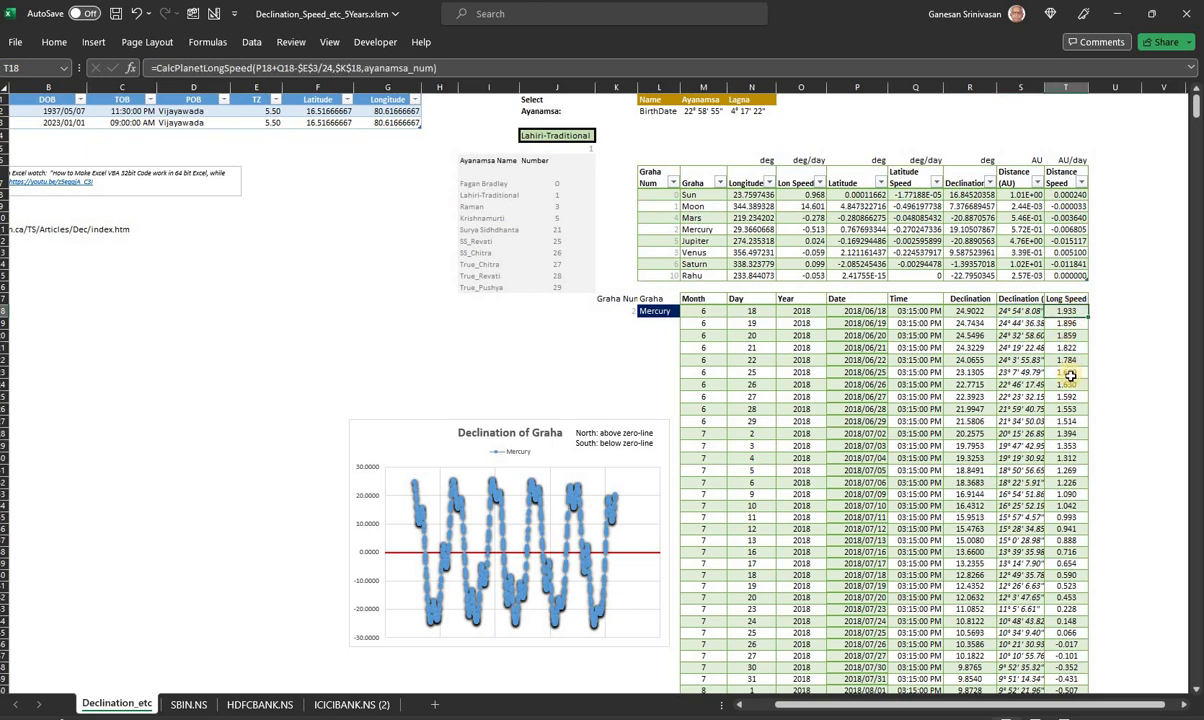
click(678, 311)
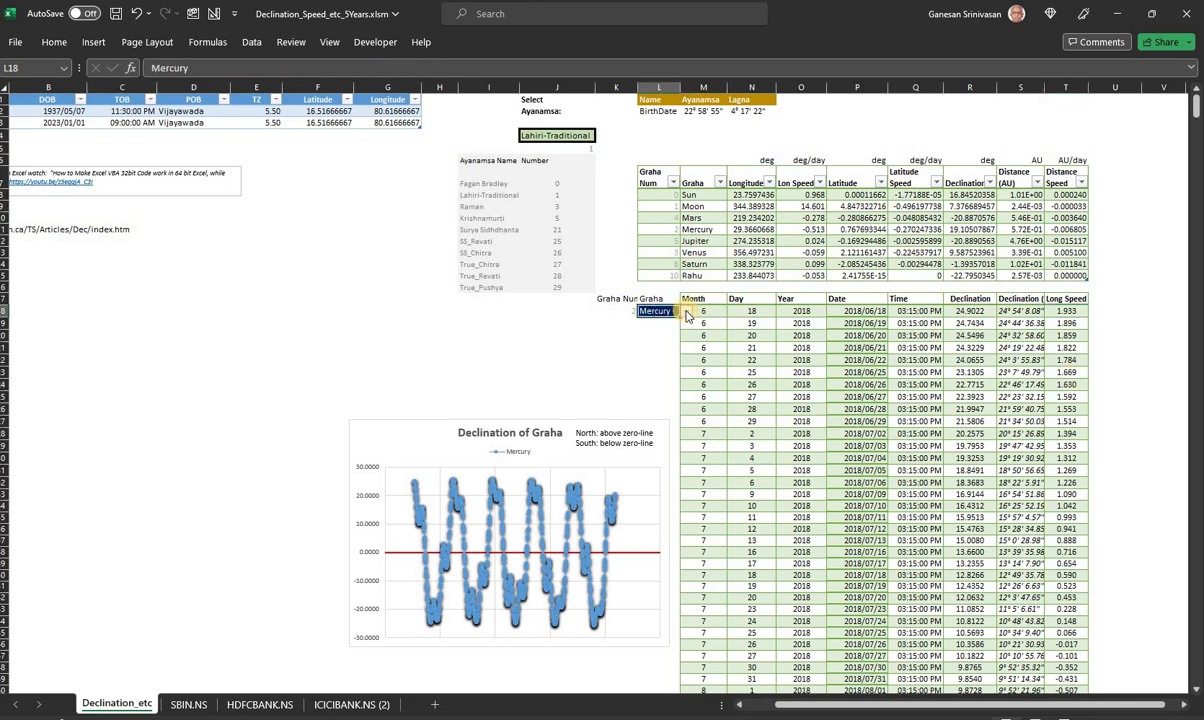
Cycle the L18 graha dropdown through Sun and Moon, finally settling on Mars
click(686, 313)
click(672, 321)
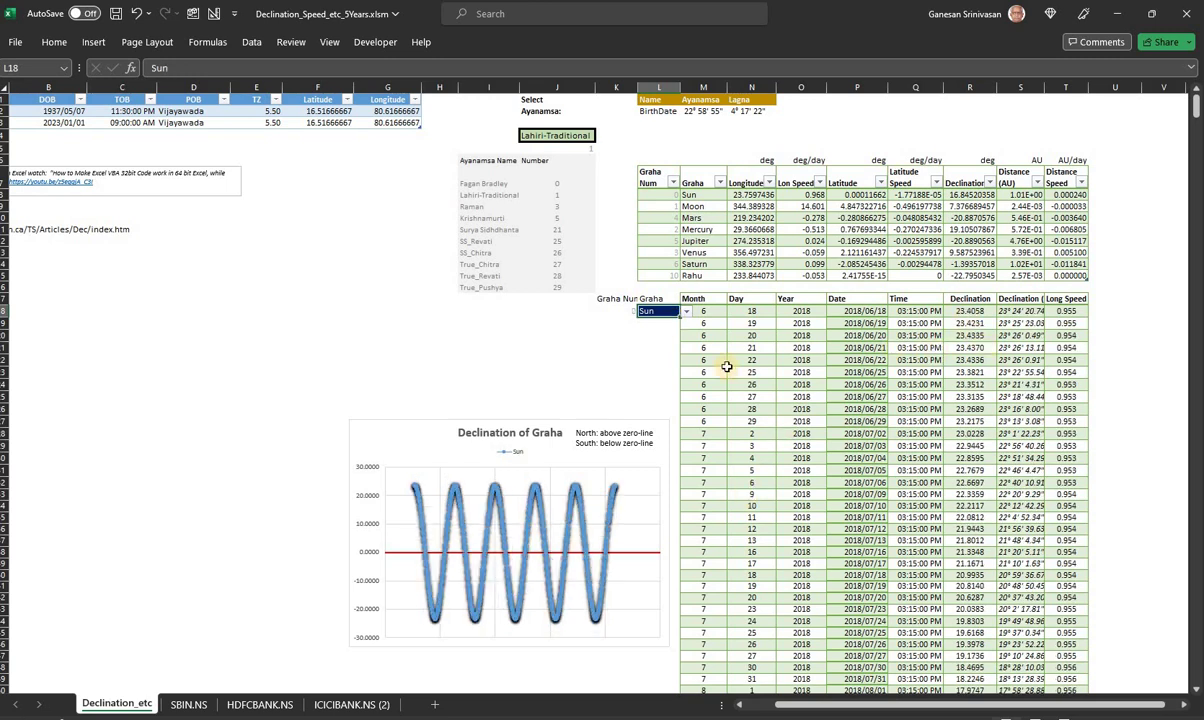
click(686, 311)
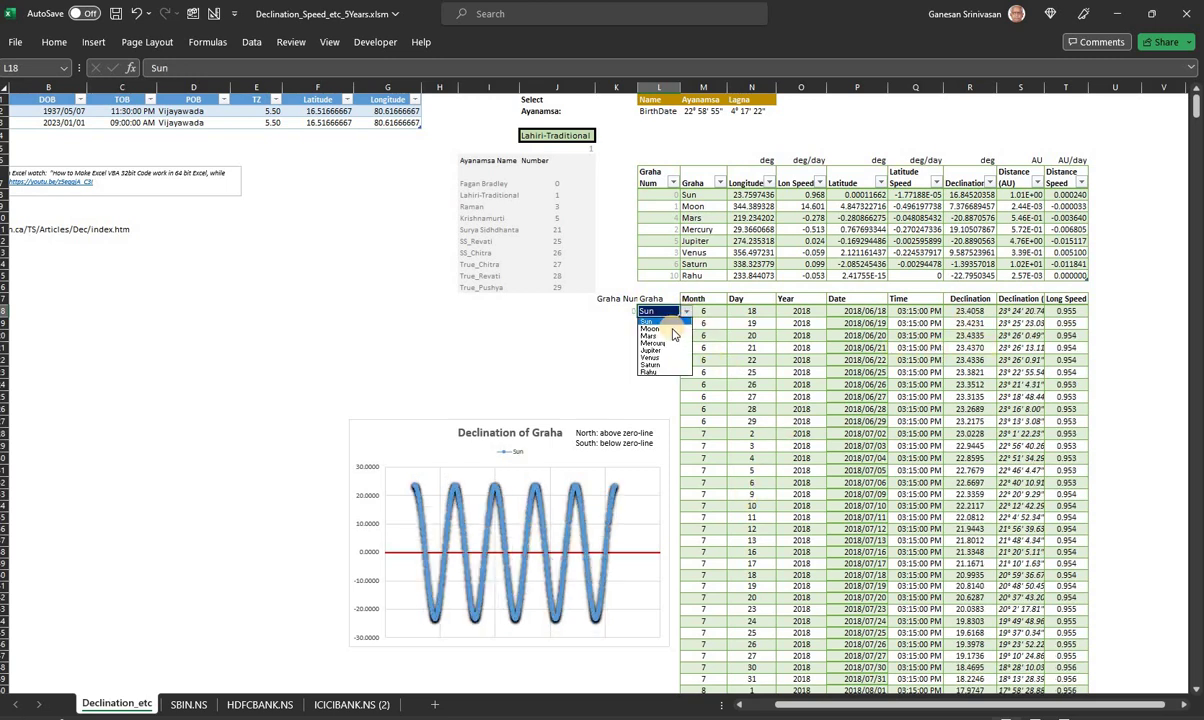
click(672, 329)
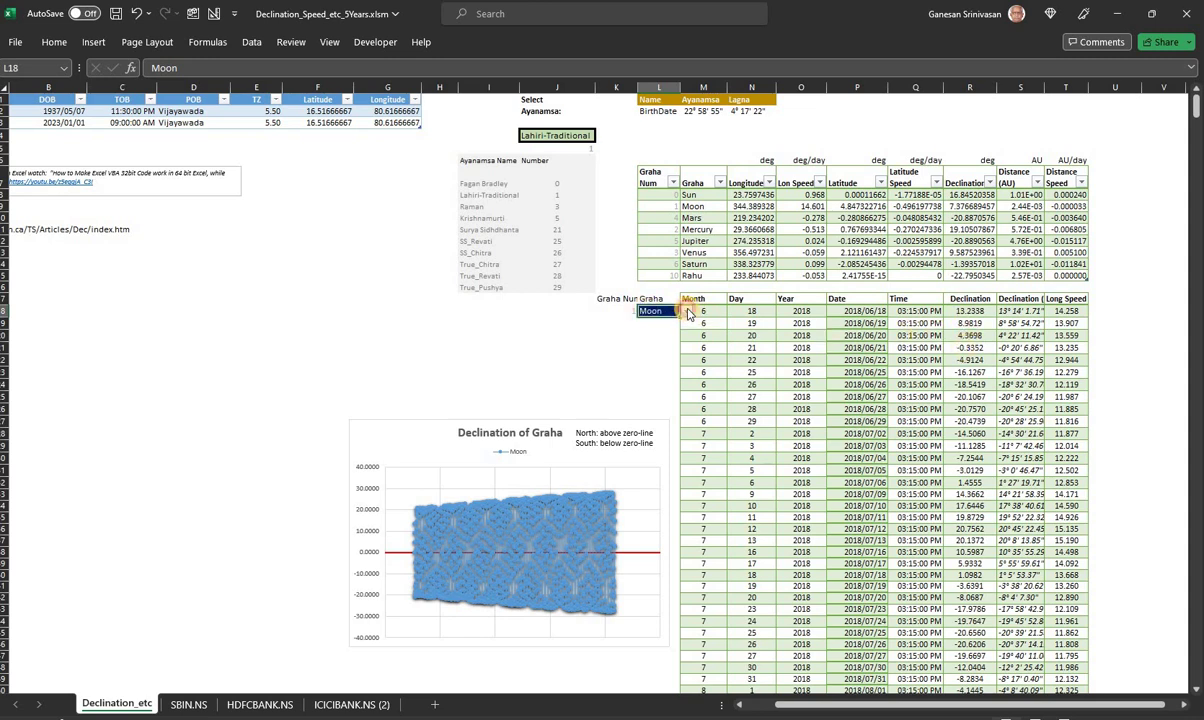
click(686, 311)
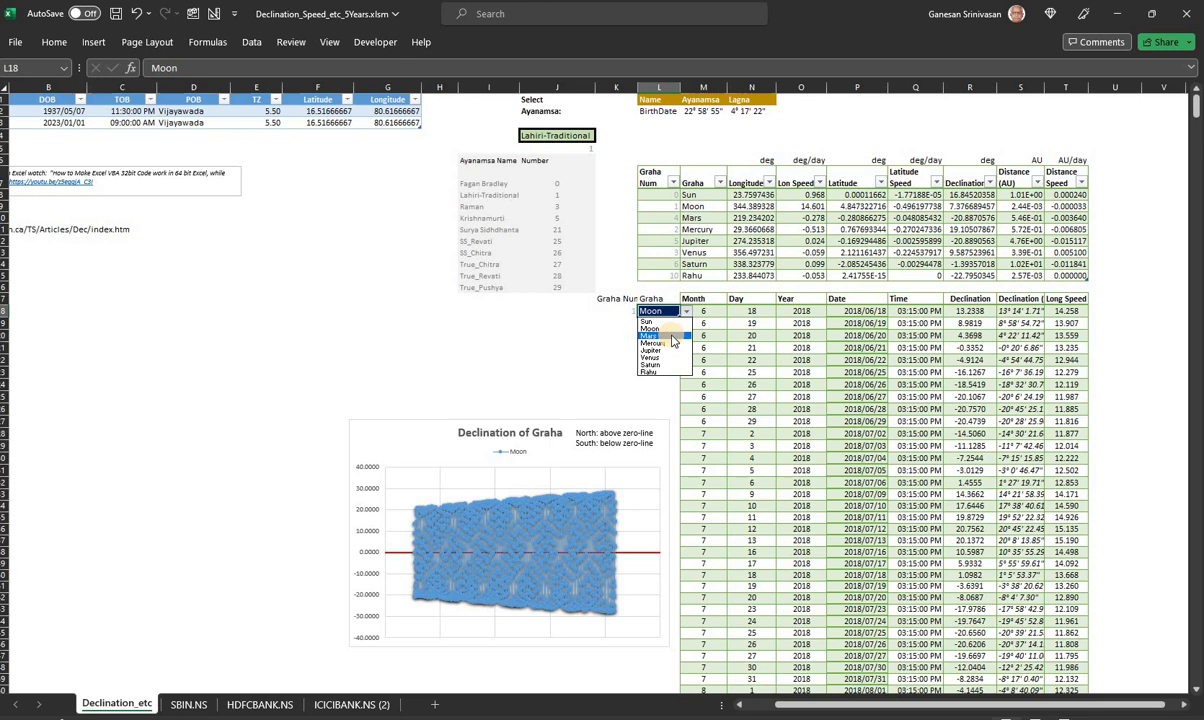
click(671, 338)
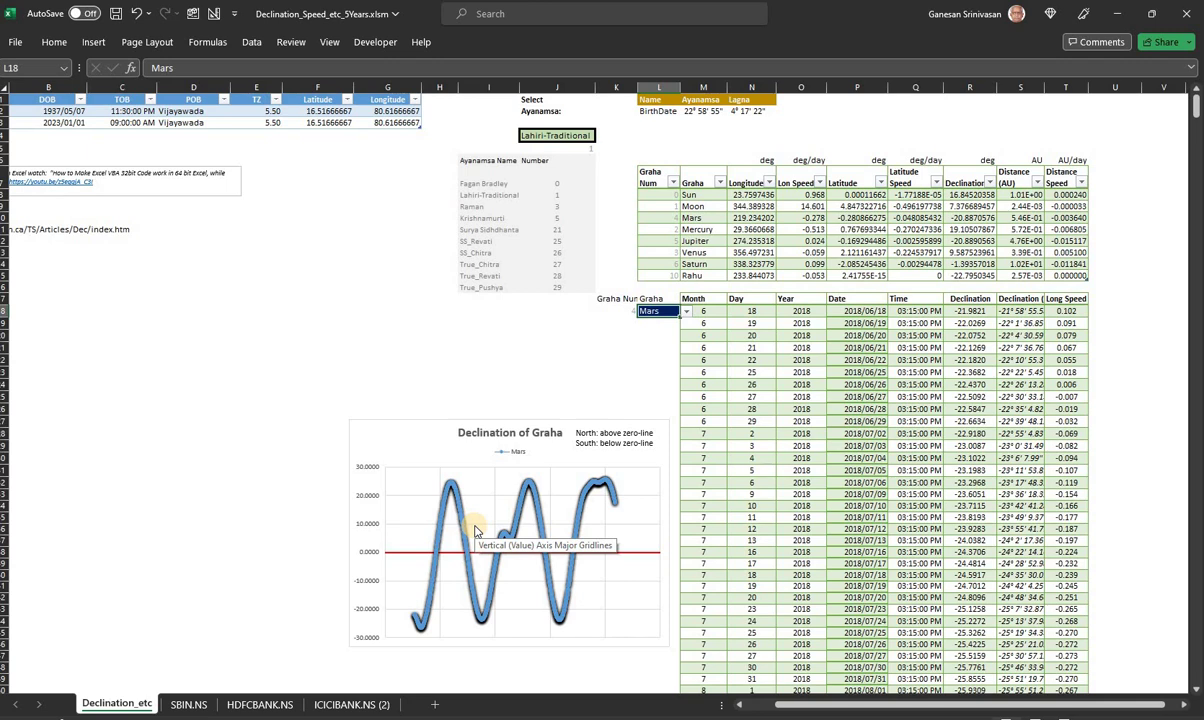
On SBIN.NS, trace the F2 Graha Dec value to =Declination_etc!R18, then go back to Declination_etc
click(187, 705)
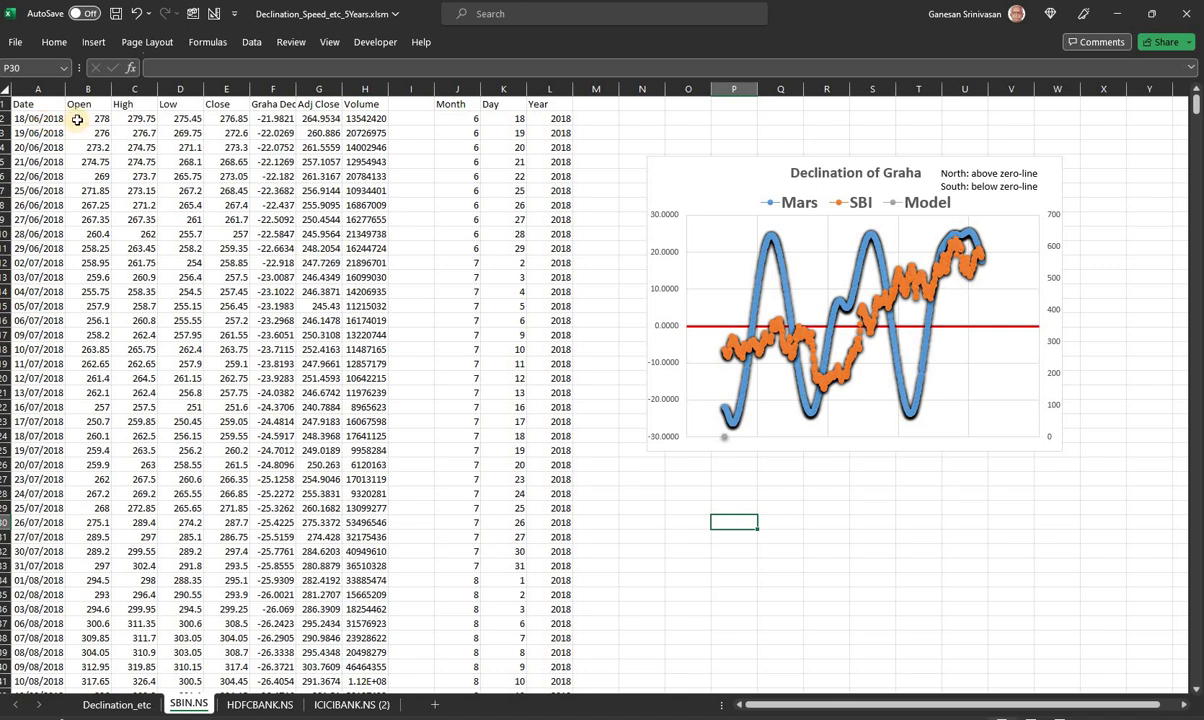
click(231, 120)
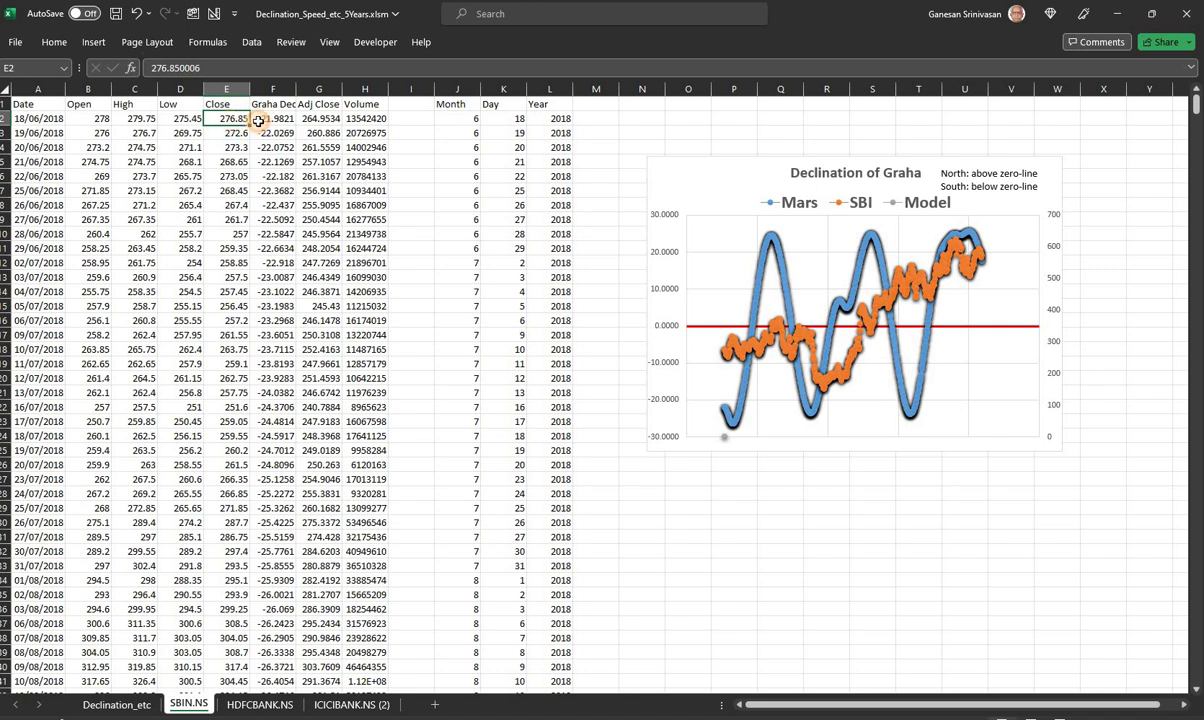
key(Right)
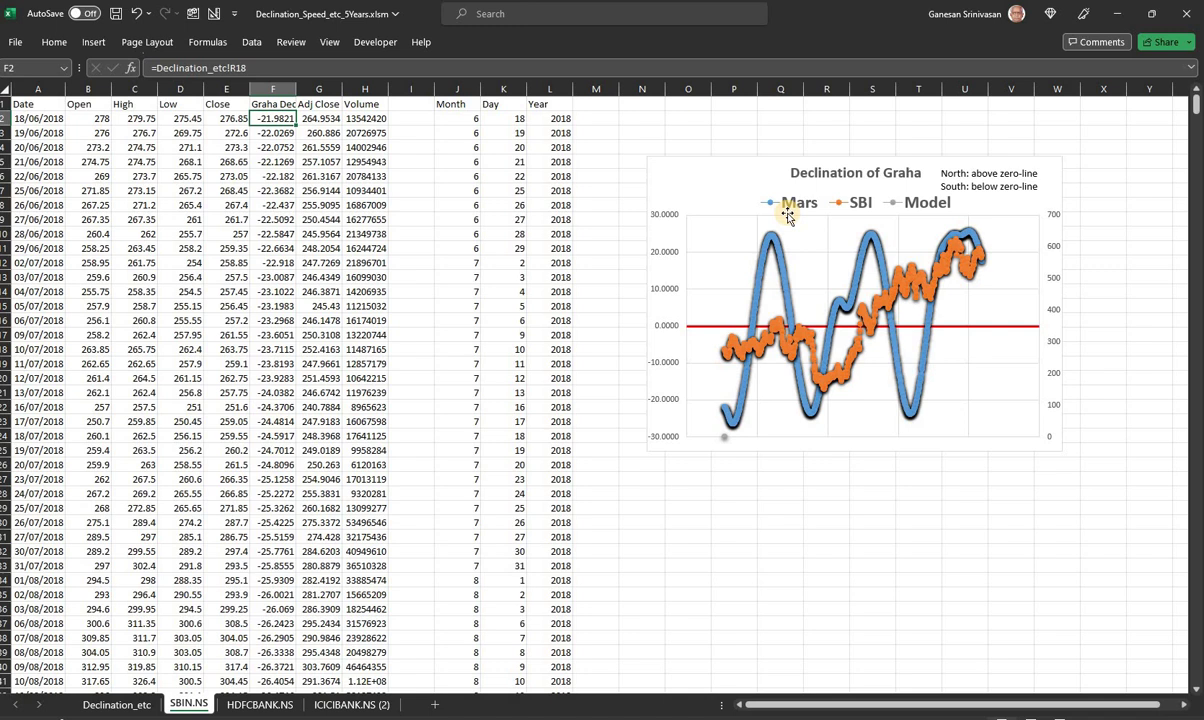
click(125, 704)
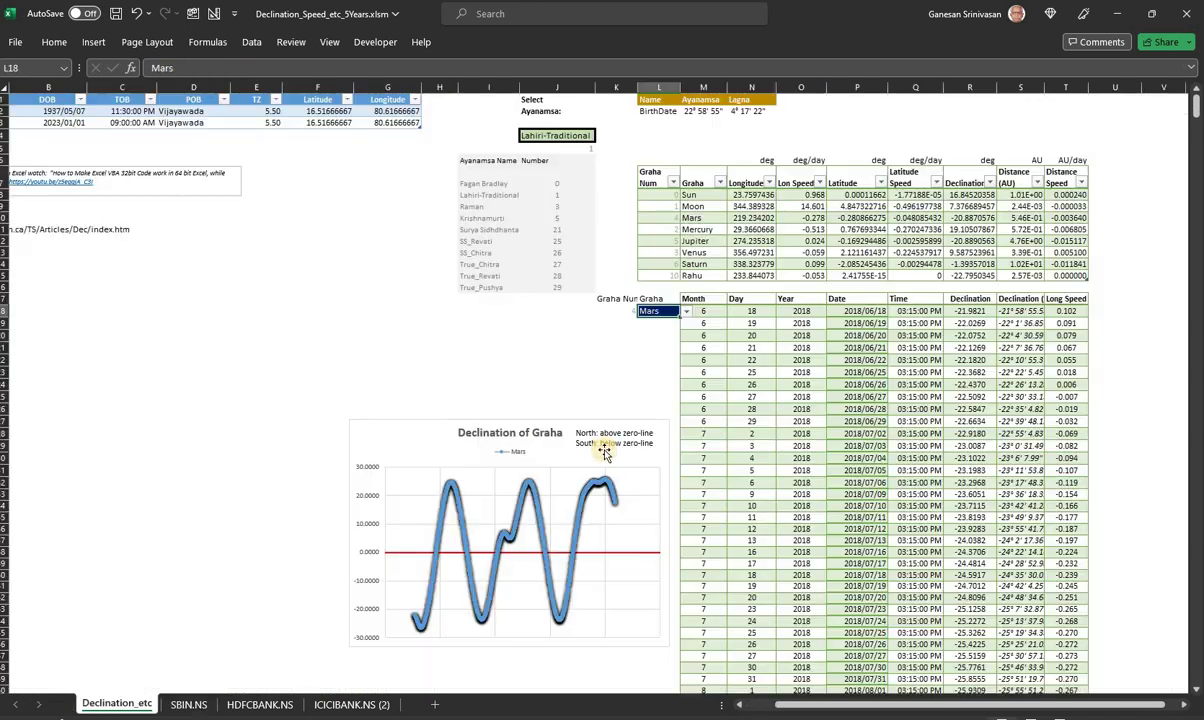
Plot Saturn from the L18 dropdown, move the chart above the correlations, and check K41's CORREL
click(686, 312)
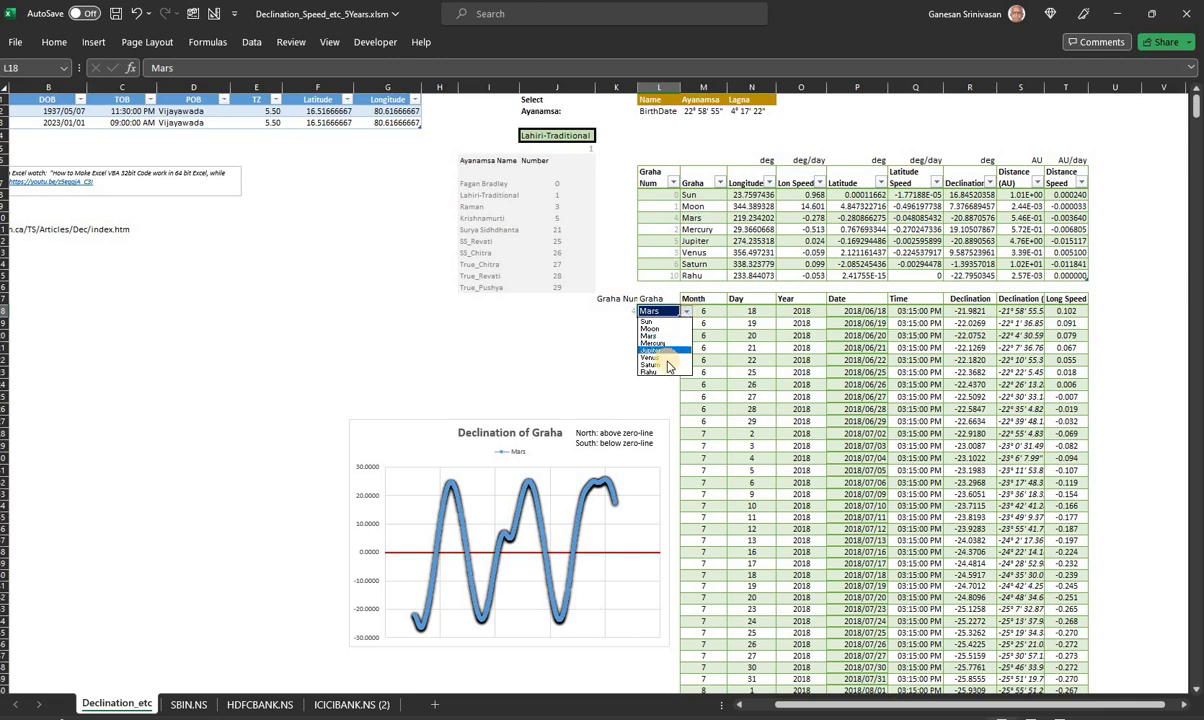
key(Return)
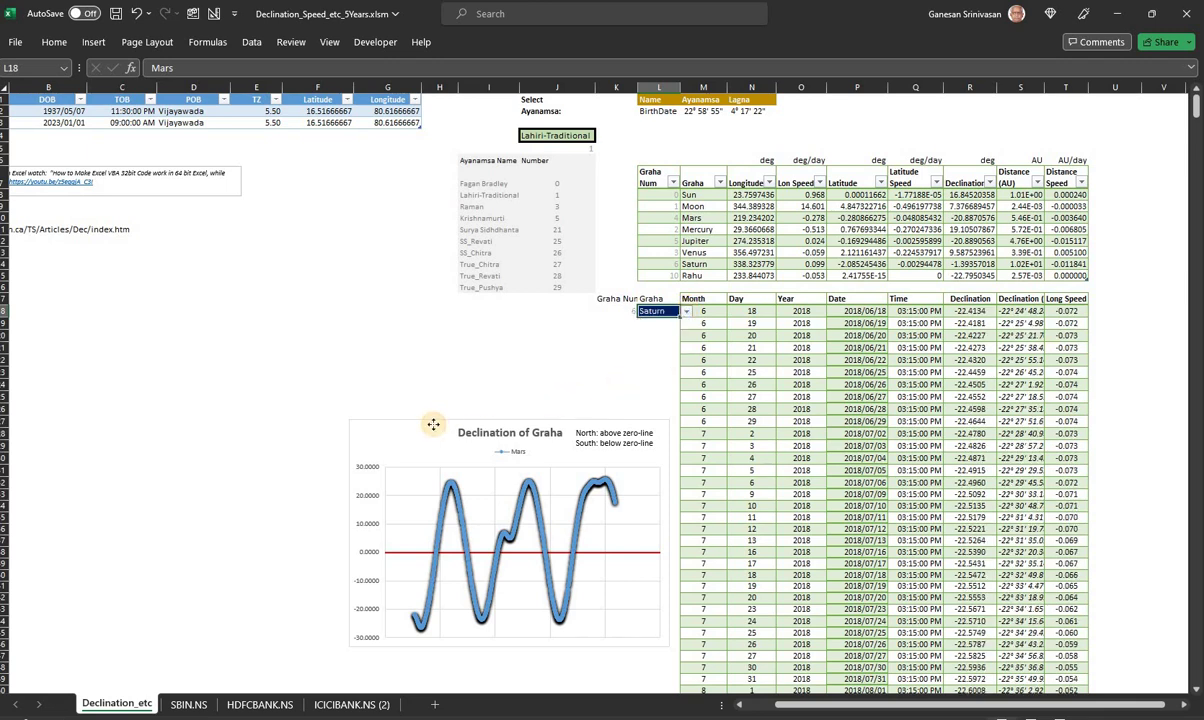
drag(433, 427, 386, 330)
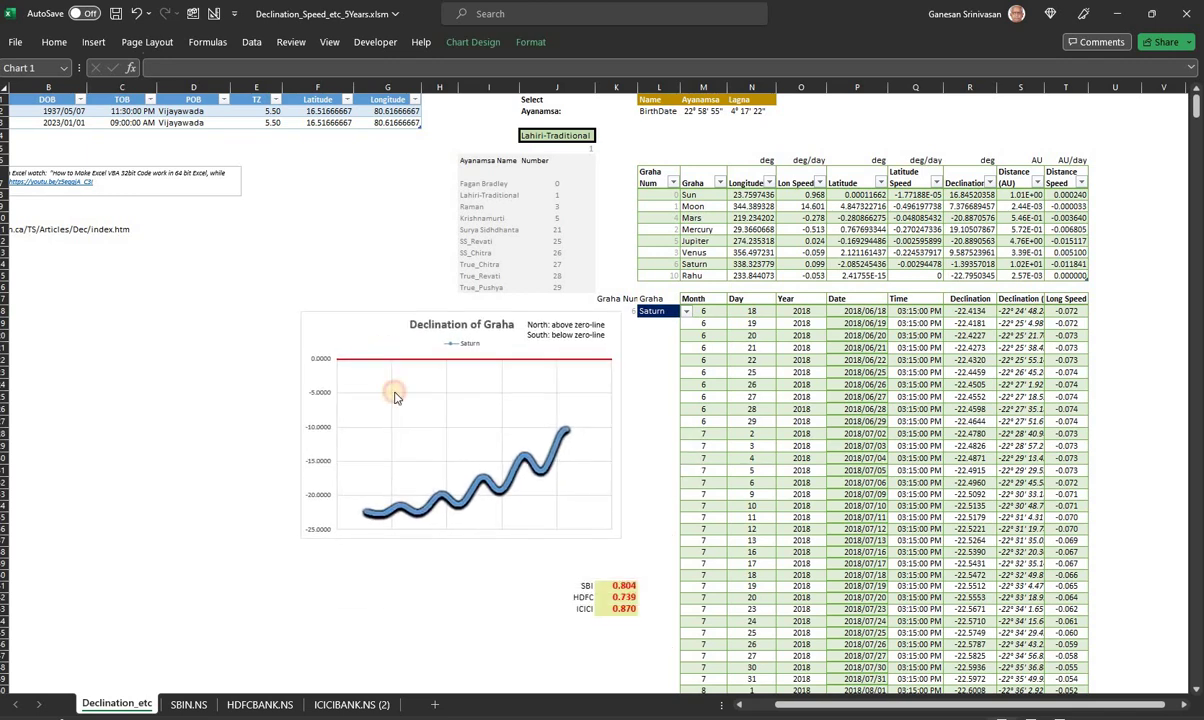
click(622, 586)
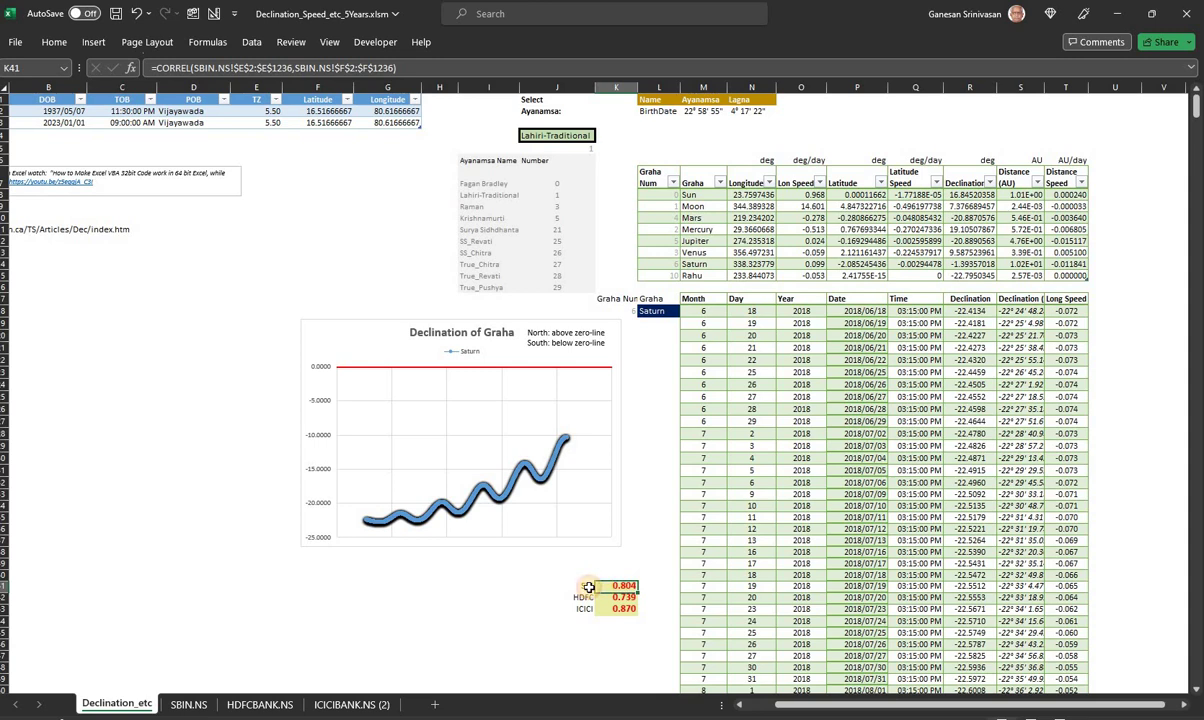
Compare Saturn charts on SBIN.NS, HDFCBANK.NS and ICICIBANK.NS (2), ending on HDFCBANK.NS
drag(610, 586, 625, 607)
click(188, 705)
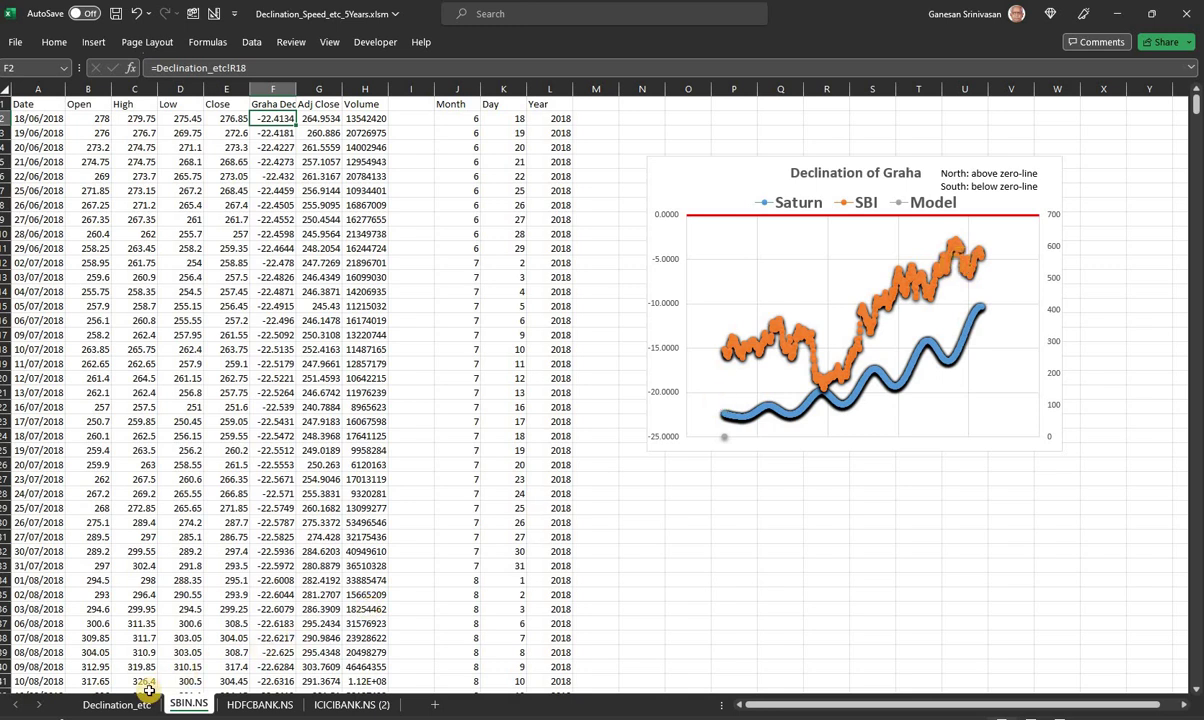
click(117, 705)
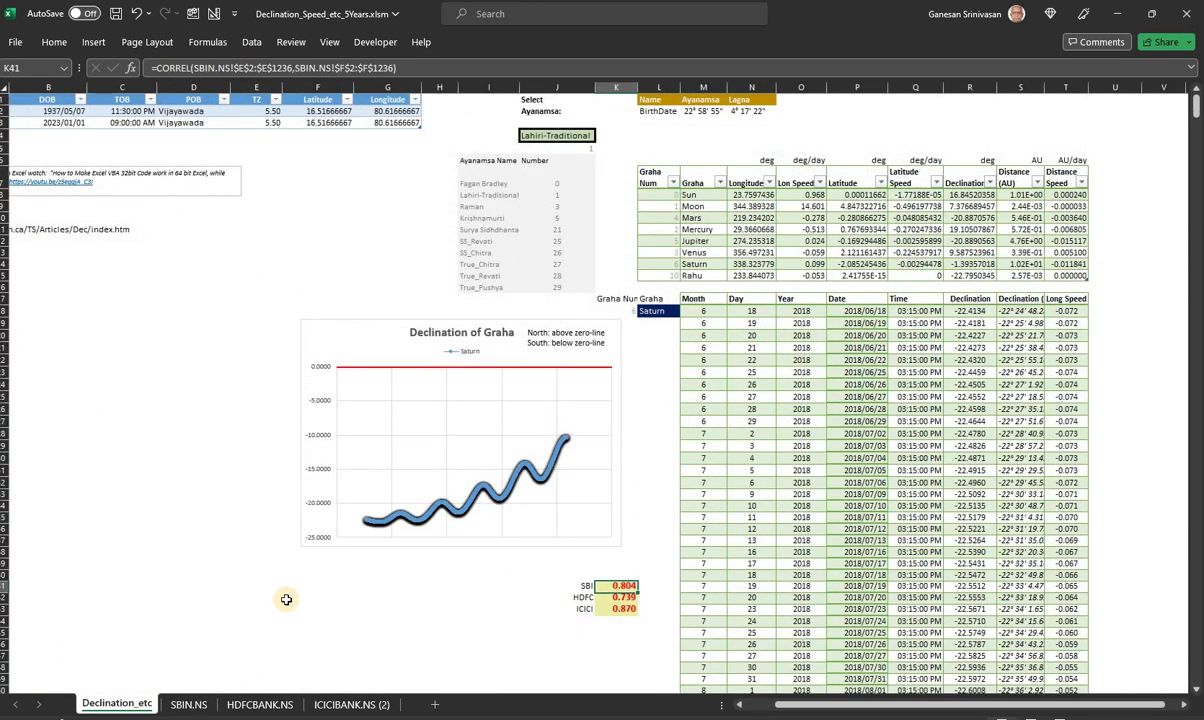
click(233, 705)
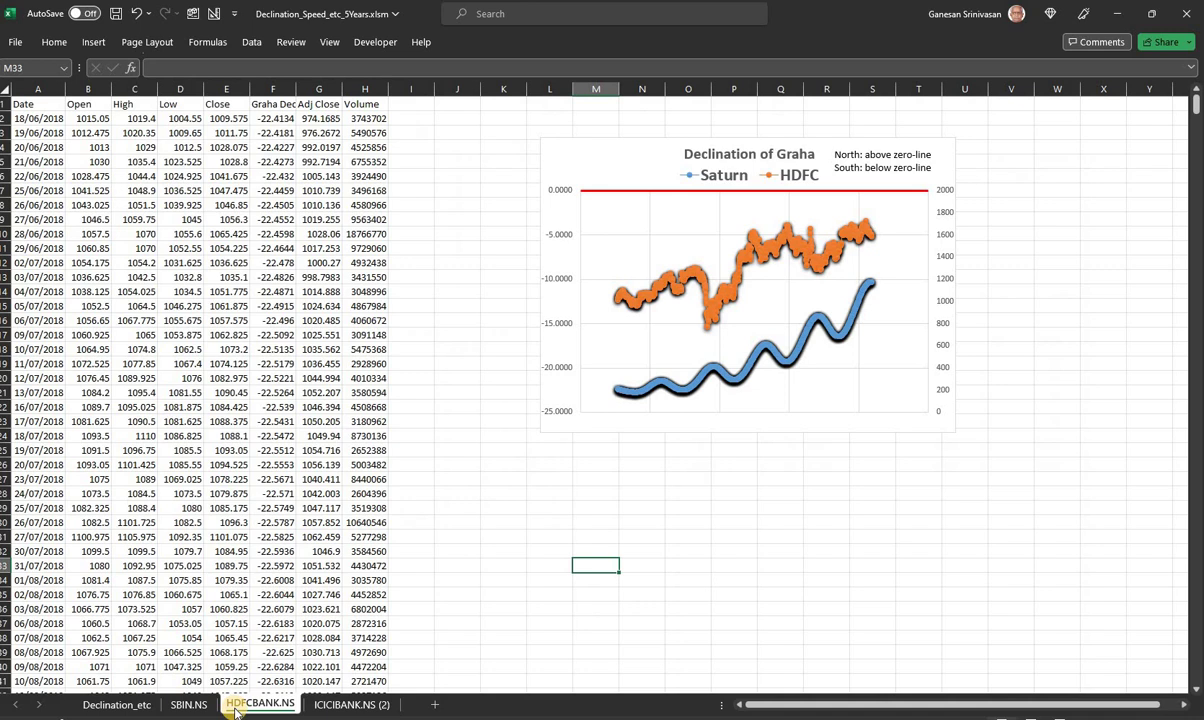
click(325, 705)
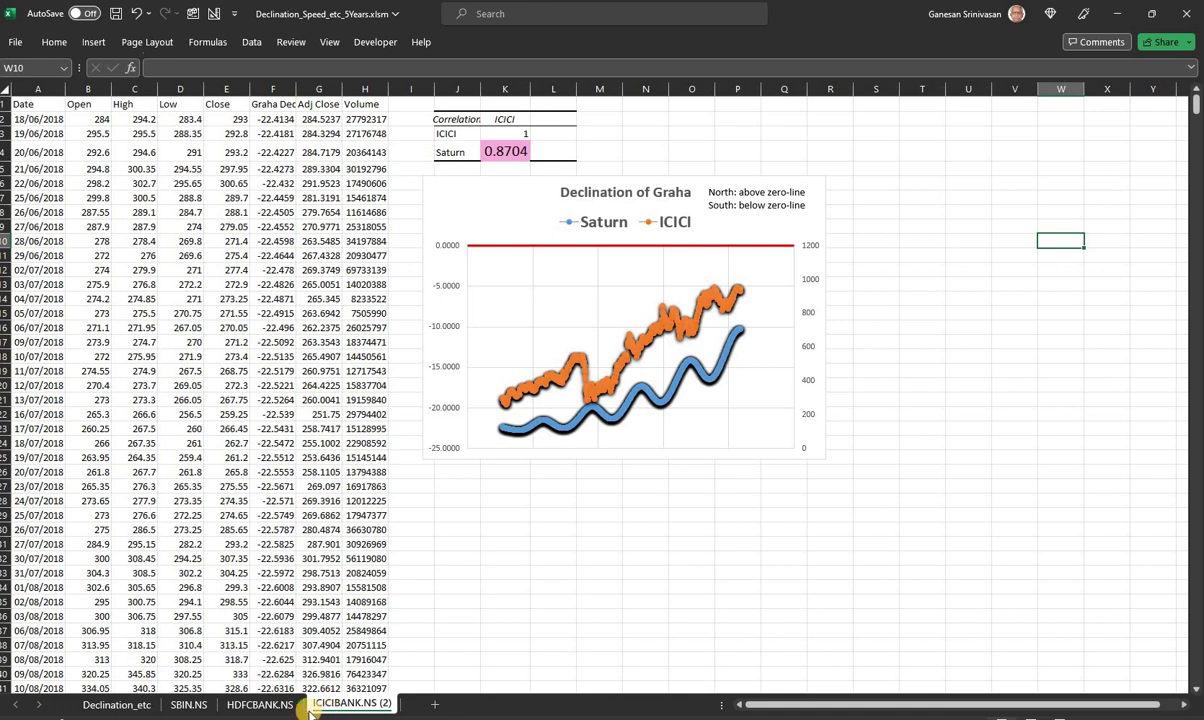
click(141, 706)
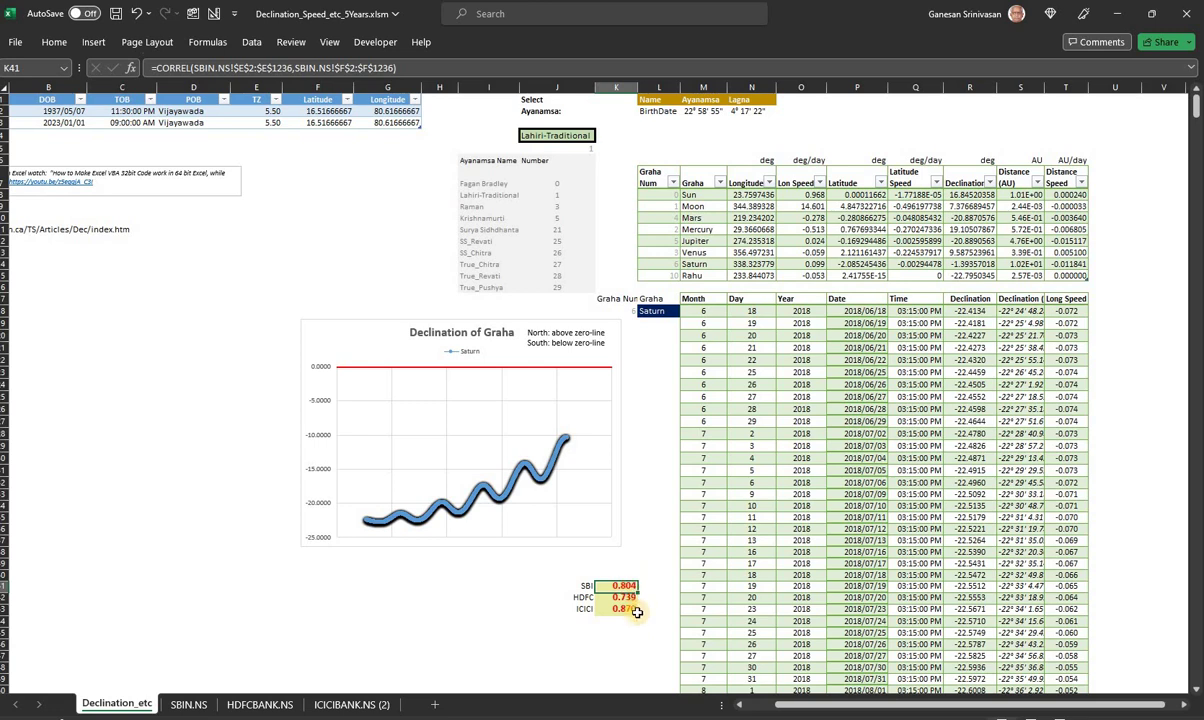
click(618, 610)
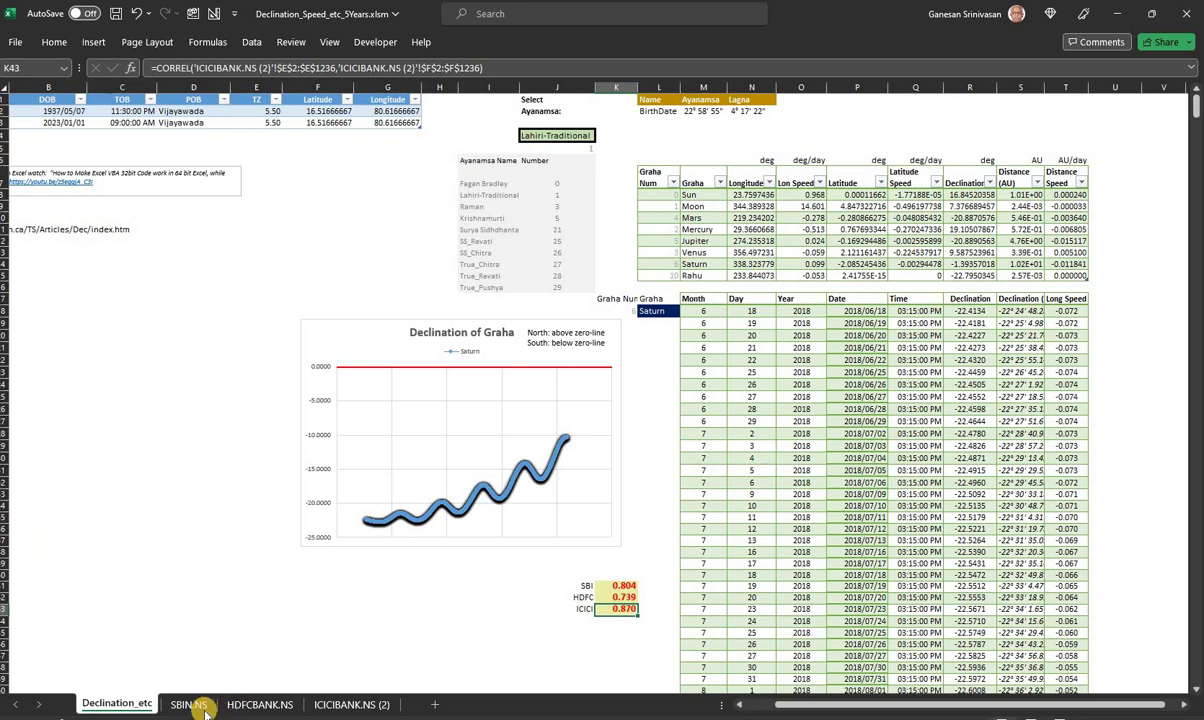
click(250, 706)
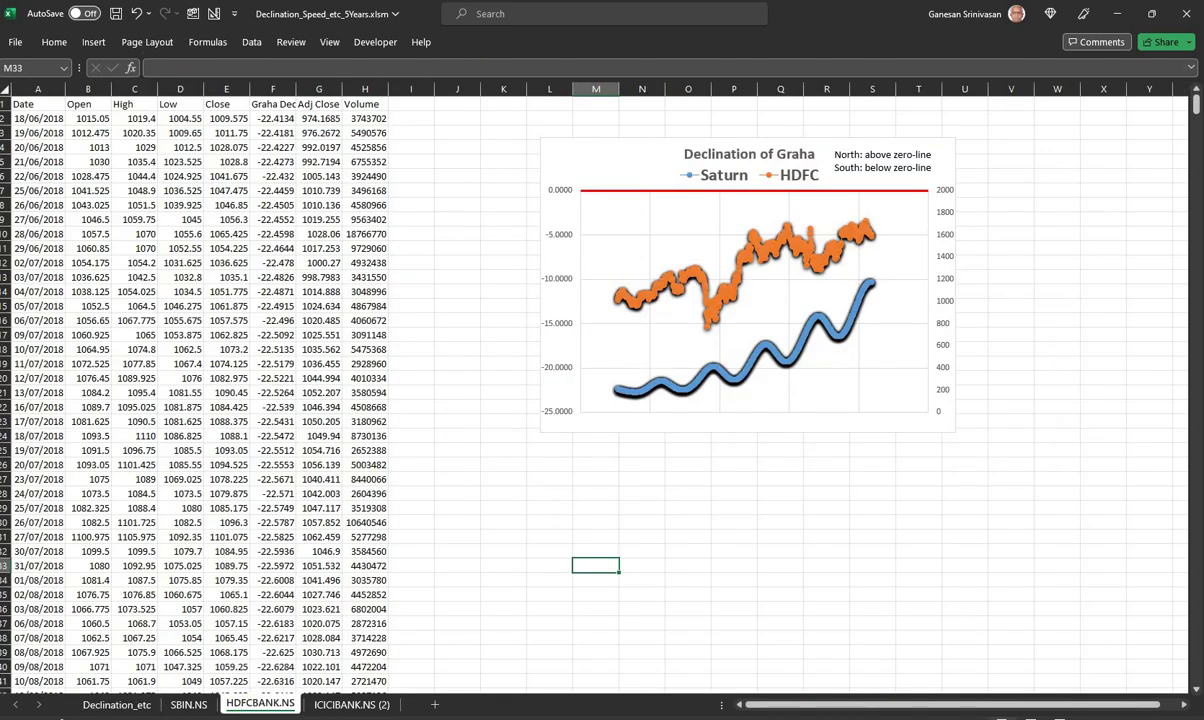
In a new Chrome tab, search 'yahoo finance historical data' and open the Yahoo Finance page
click(845, 672)
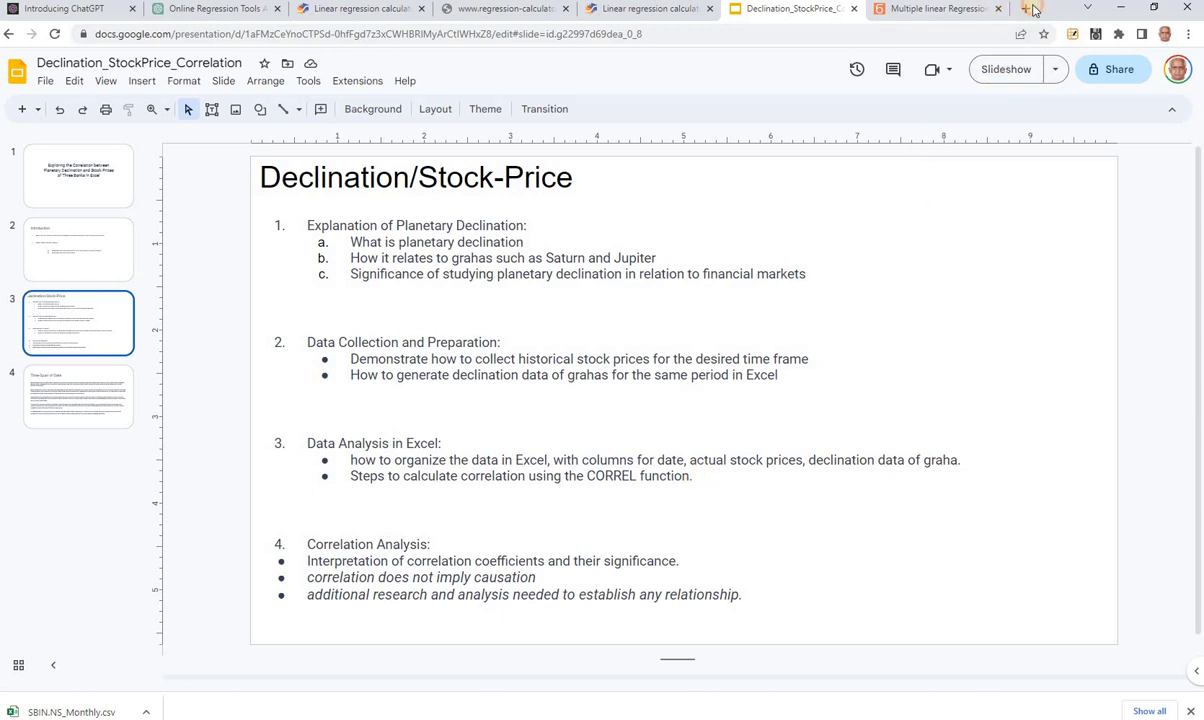
key(ctrl+t)
click(607, 304)
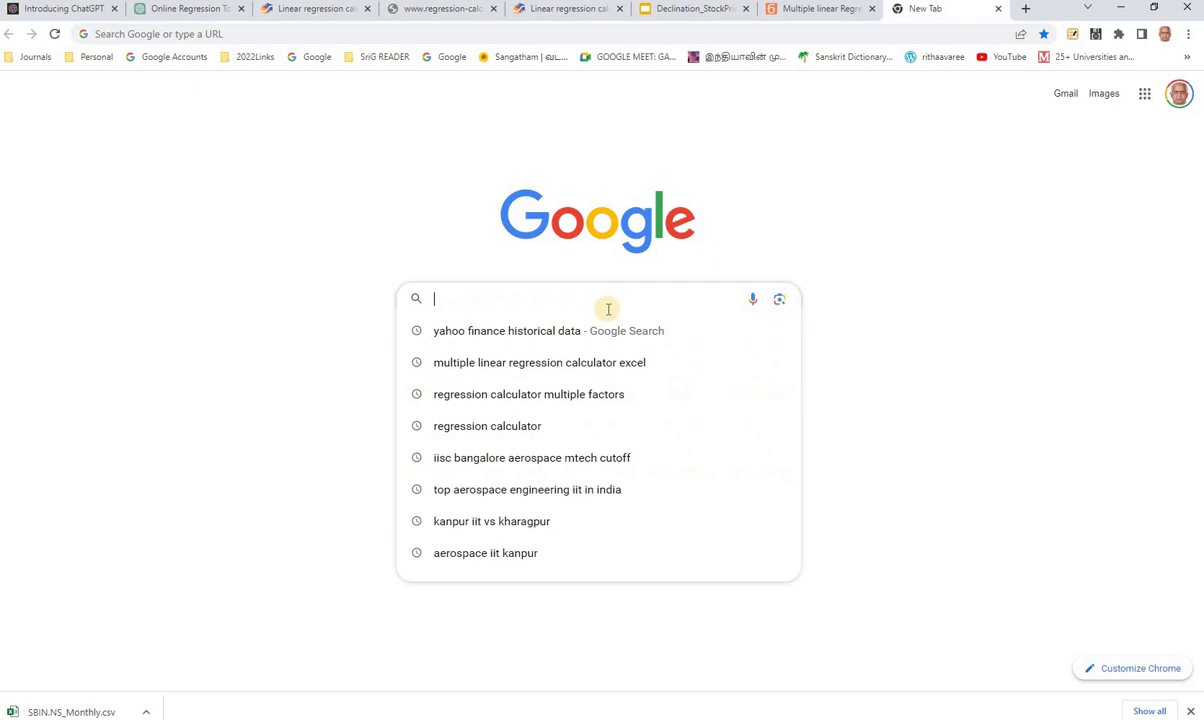
click(476, 332)
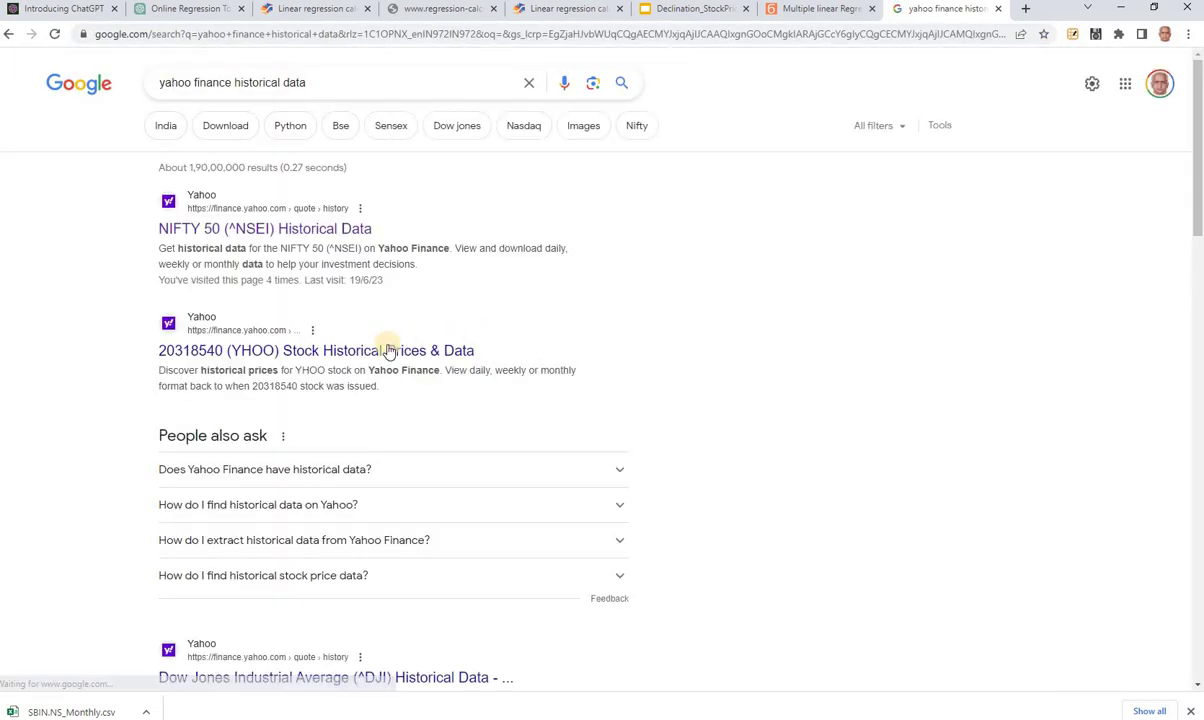
click(389, 350)
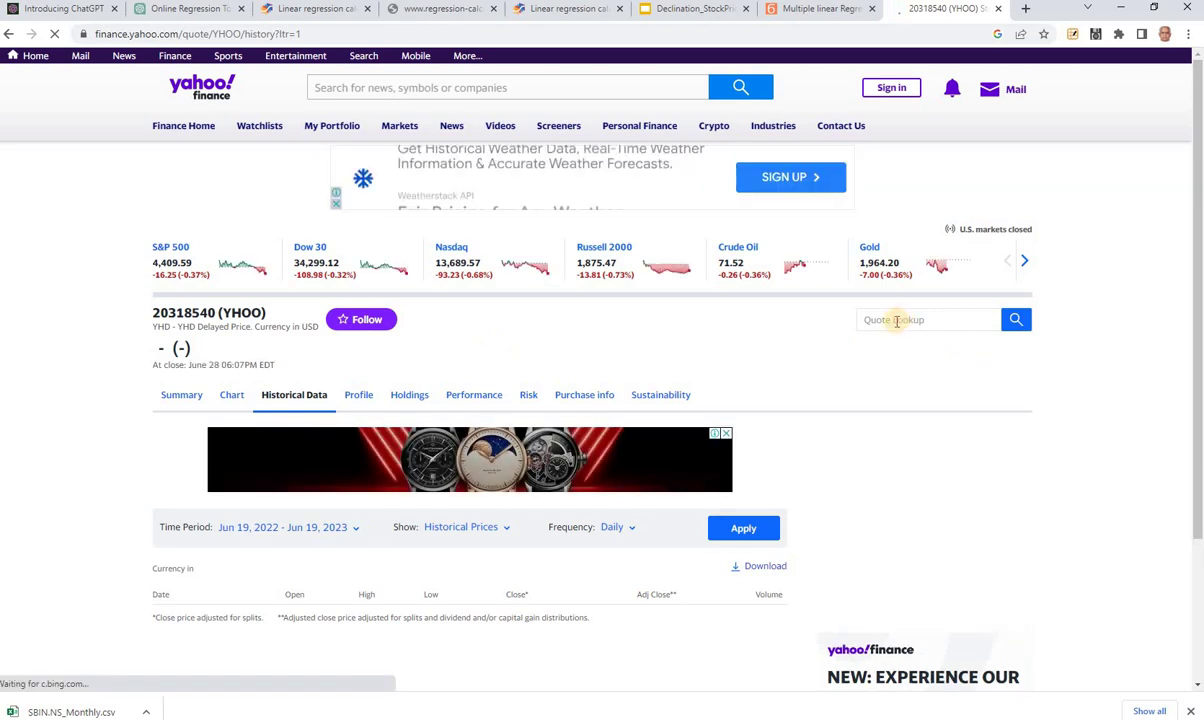
Look up 'sbi', open SBIN.NS, and show monthly prices over the maximum time period
click(898, 319)
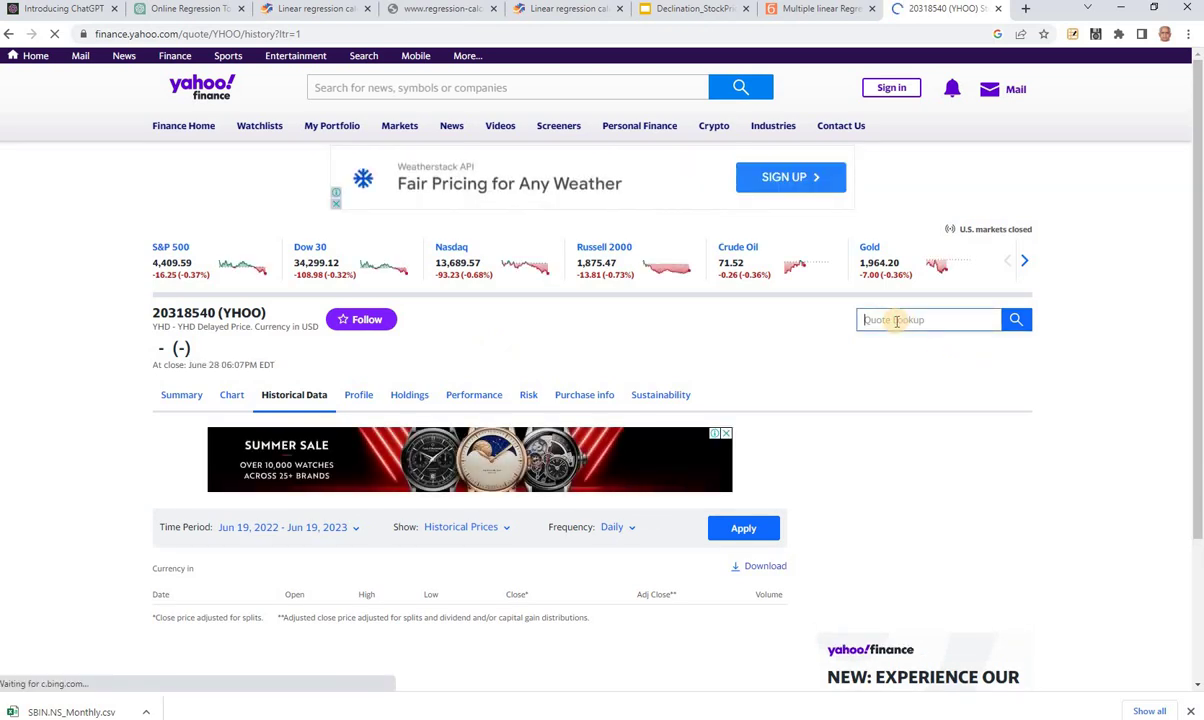
text(sbi)
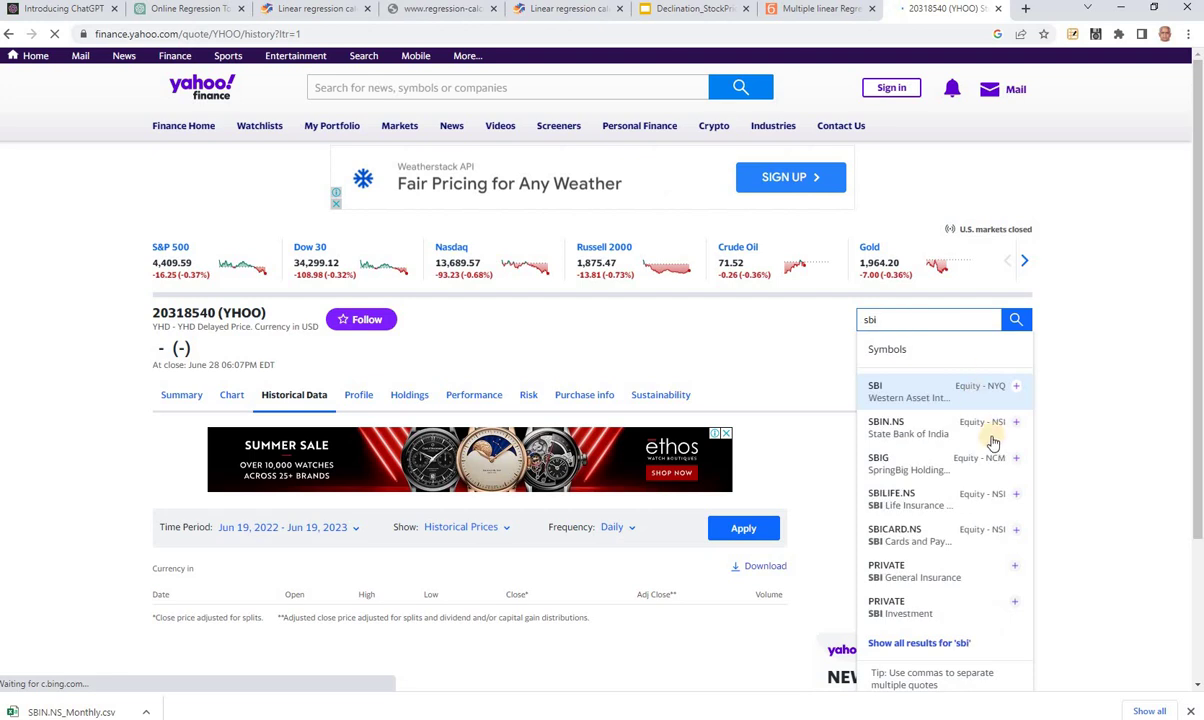
click(950, 424)
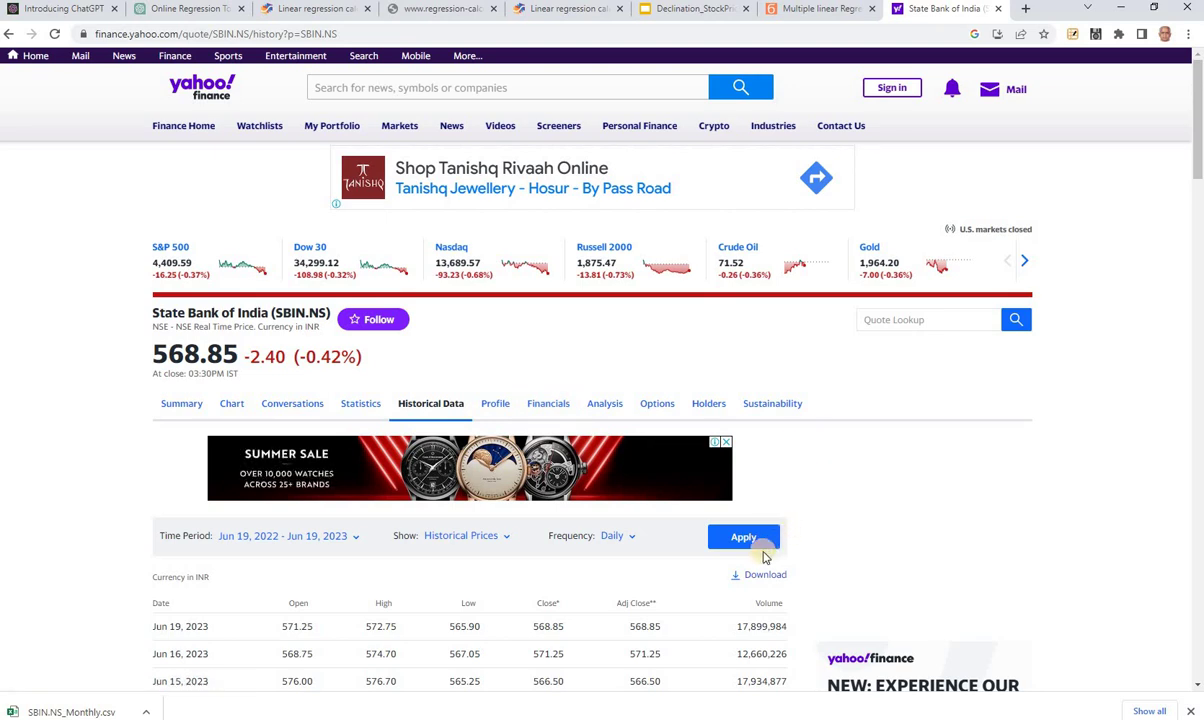
click(626, 539)
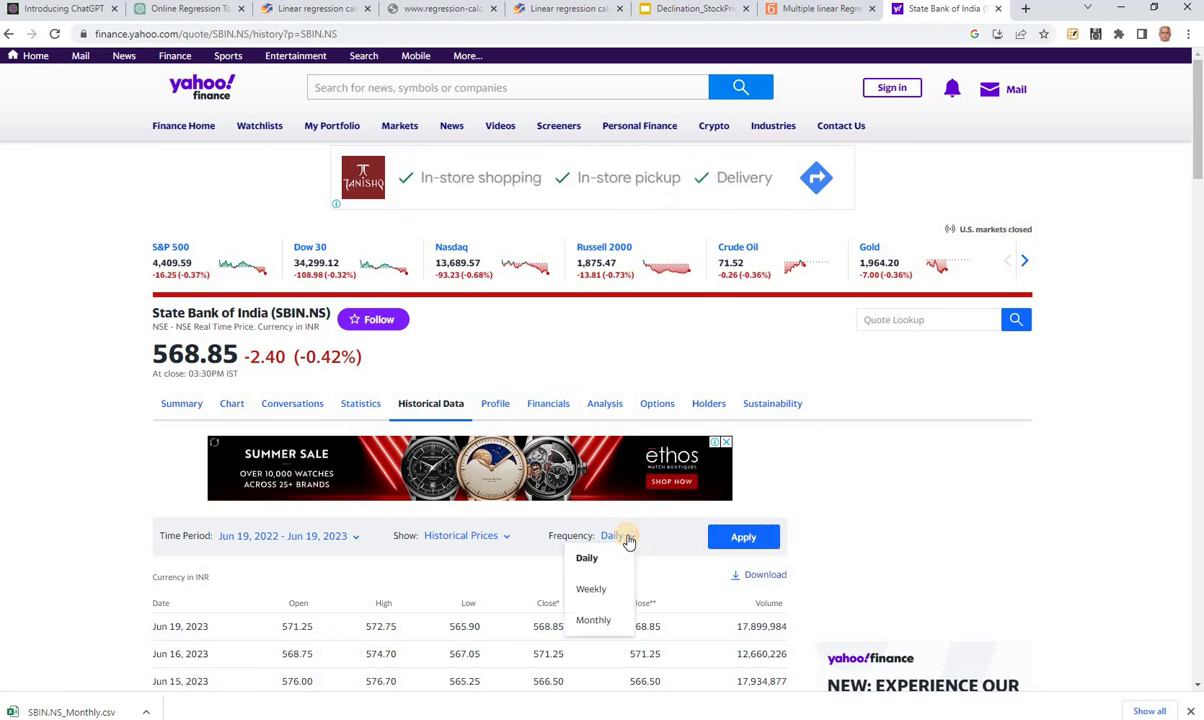
click(593, 620)
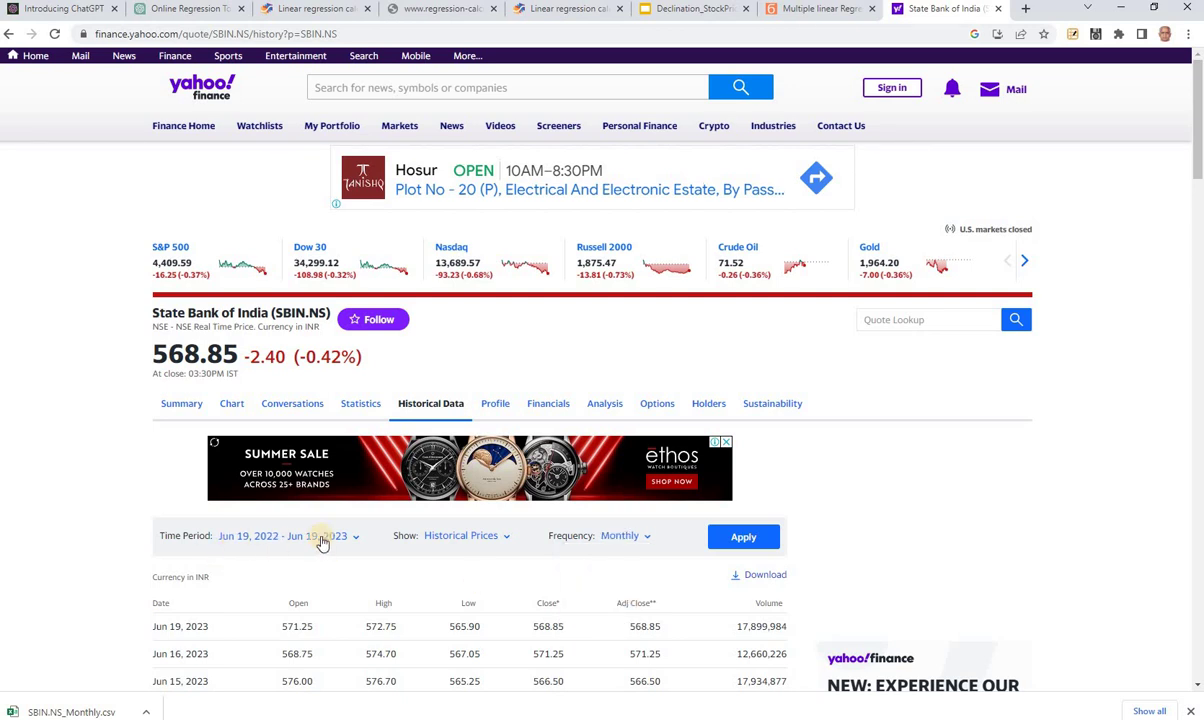
click(357, 540)
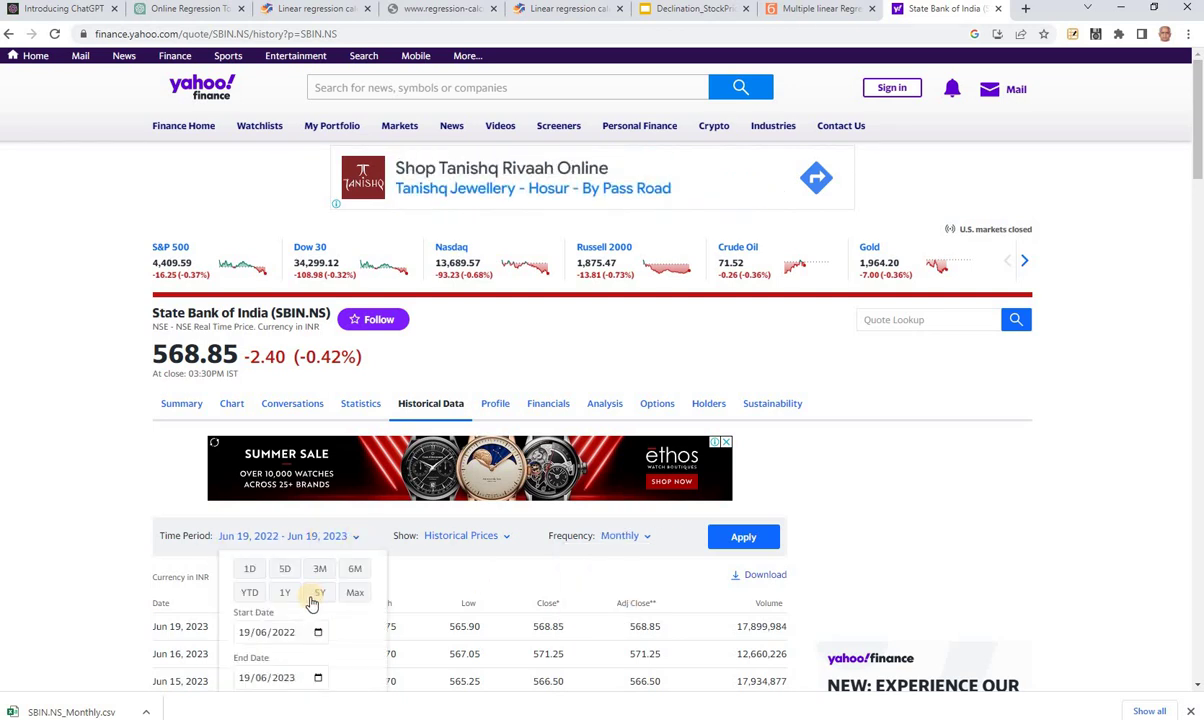
click(357, 596)
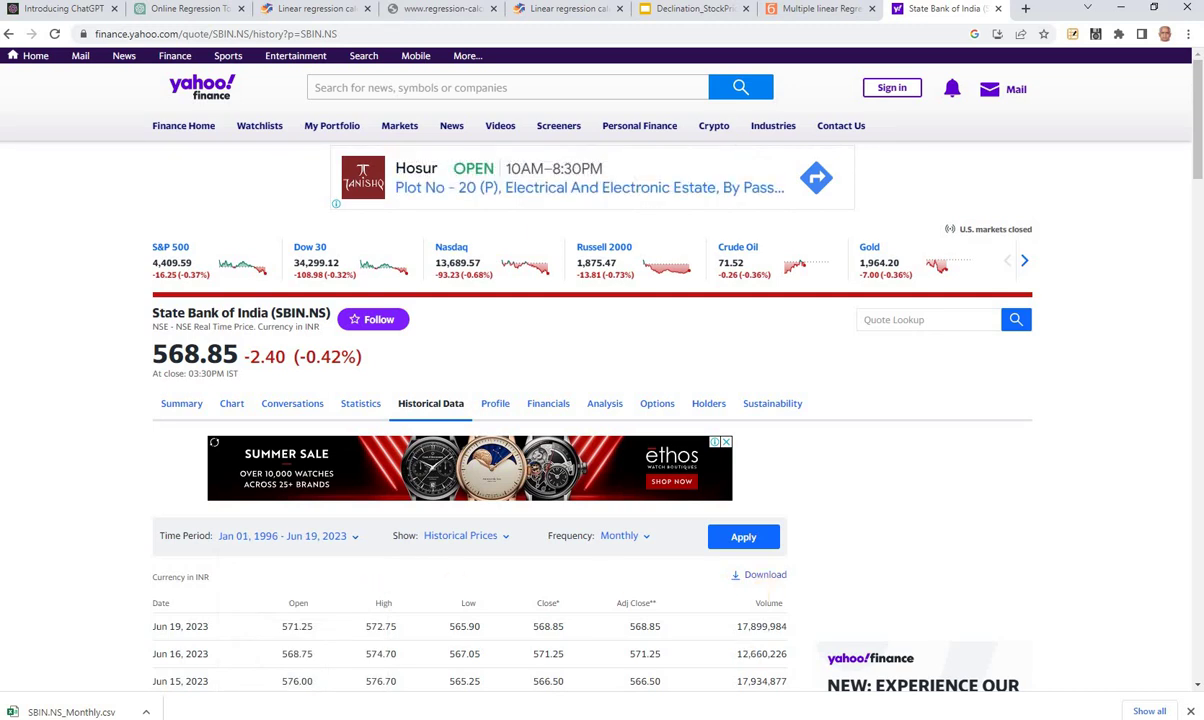
key(alt+Tab)
On Declination_etc, check the SBI and ICICI correlation formulas for Saturn
click(117, 704)
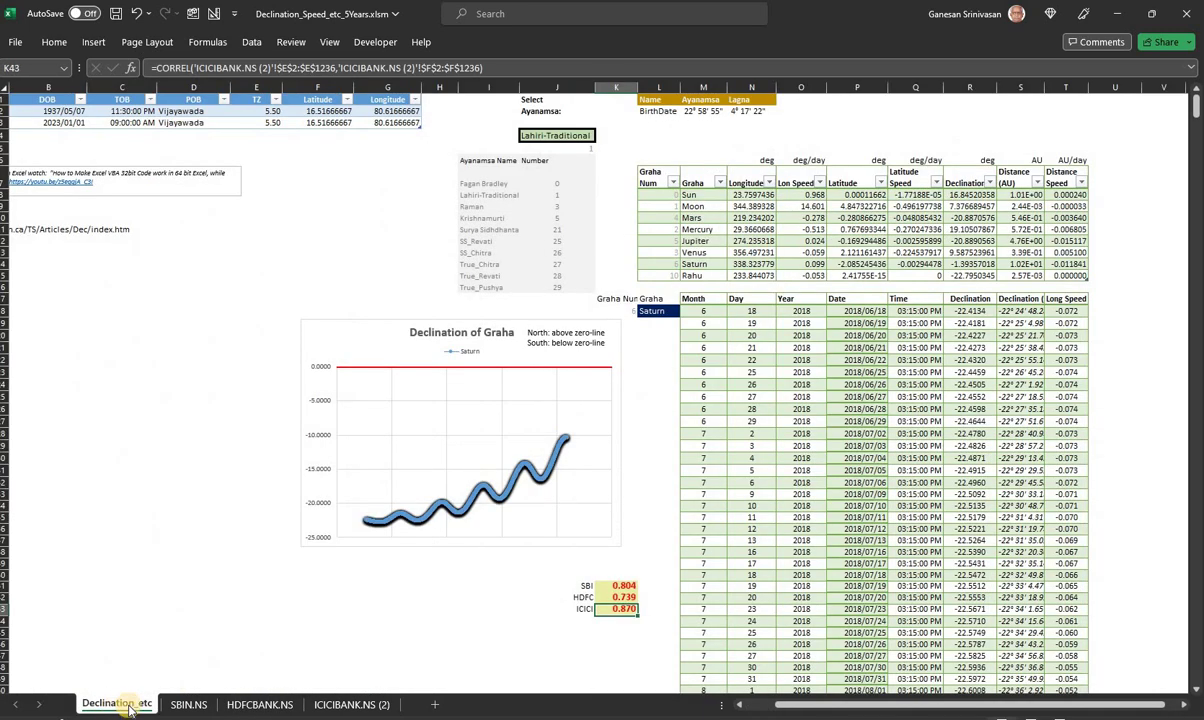
click(486, 644)
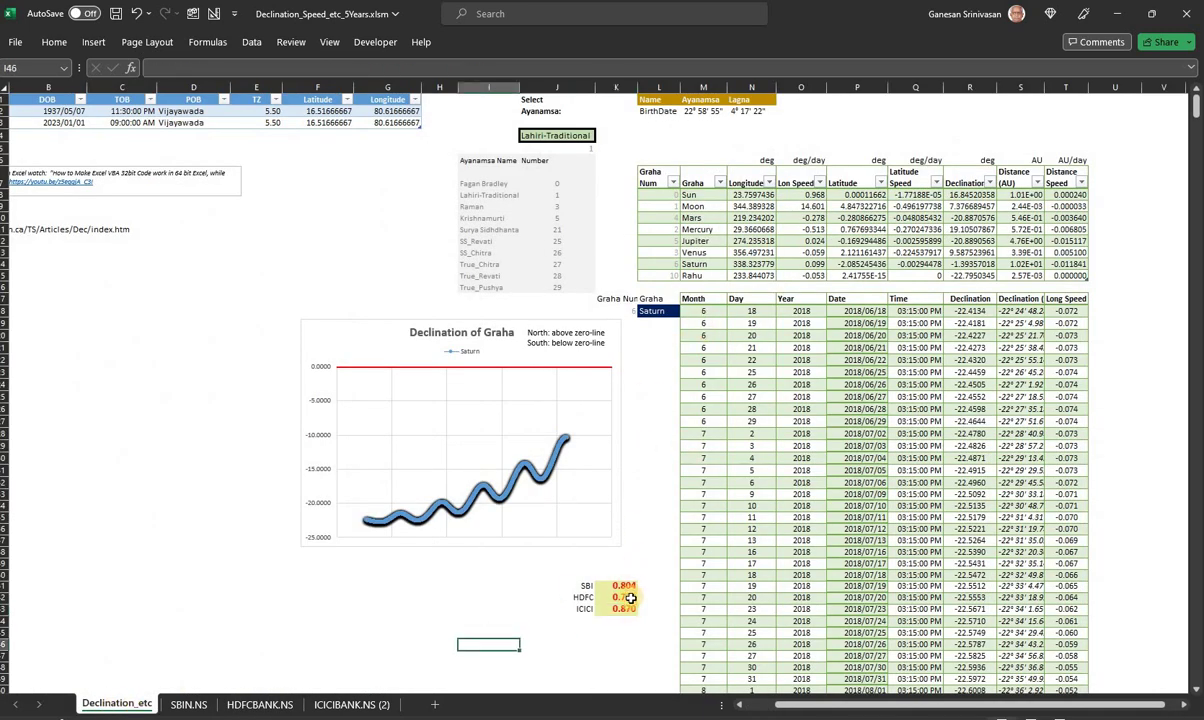
click(622, 586)
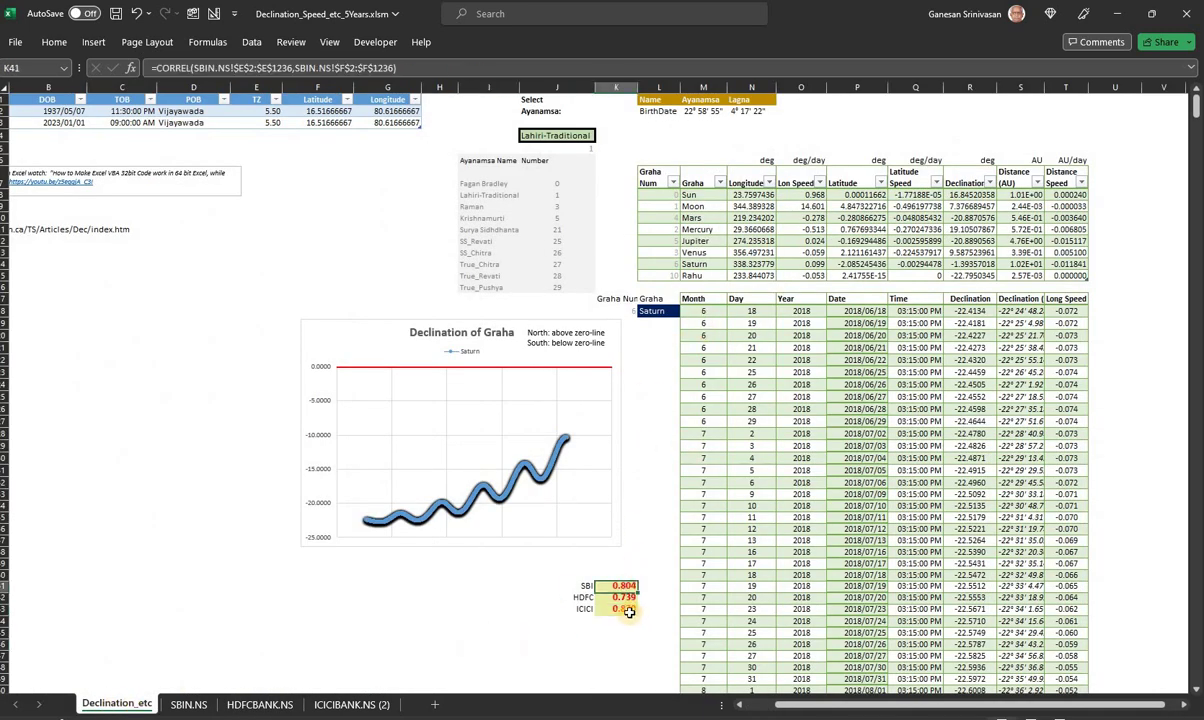
click(624, 609)
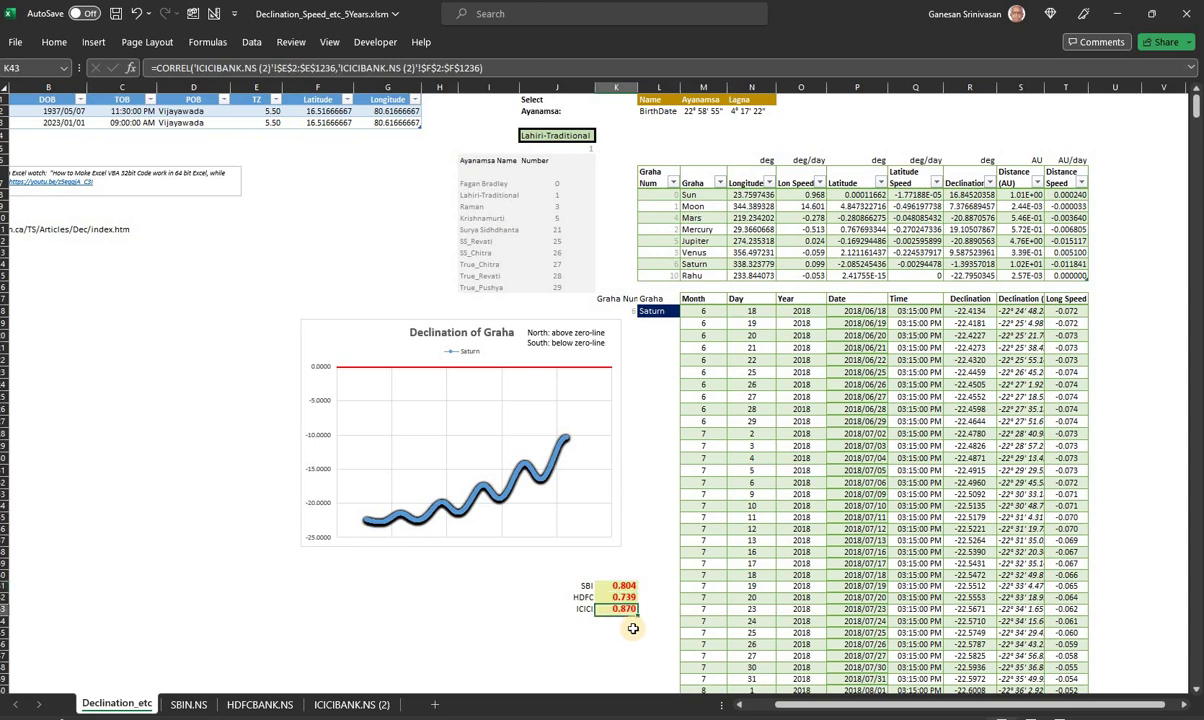
Switch the graha to Jupiter and check its correlations: SBI 0.852, HDFC 0.682, ICICI 0.852
click(652, 311)
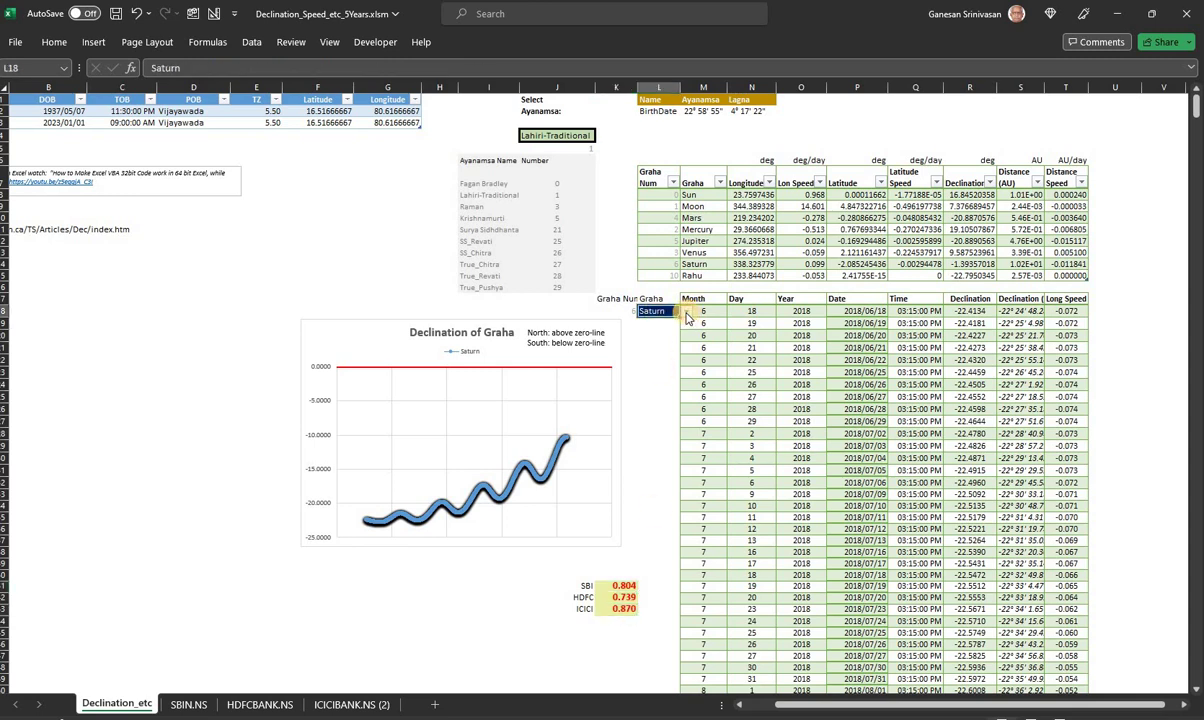
click(686, 312)
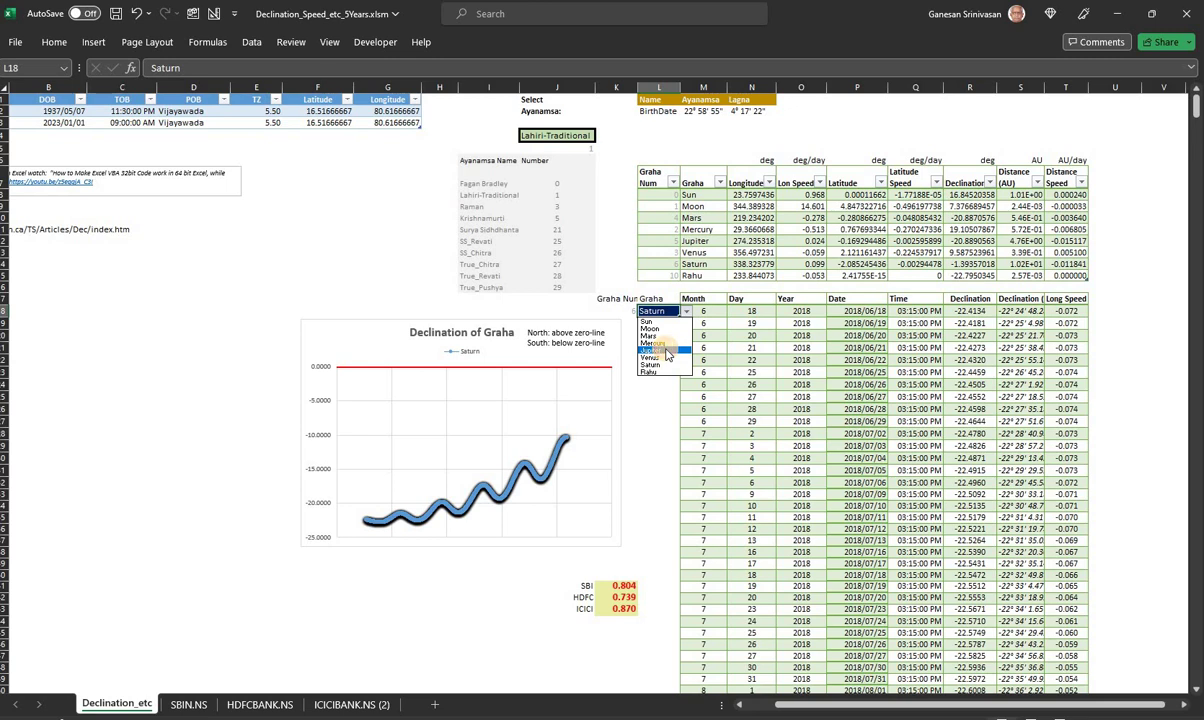
click(665, 351)
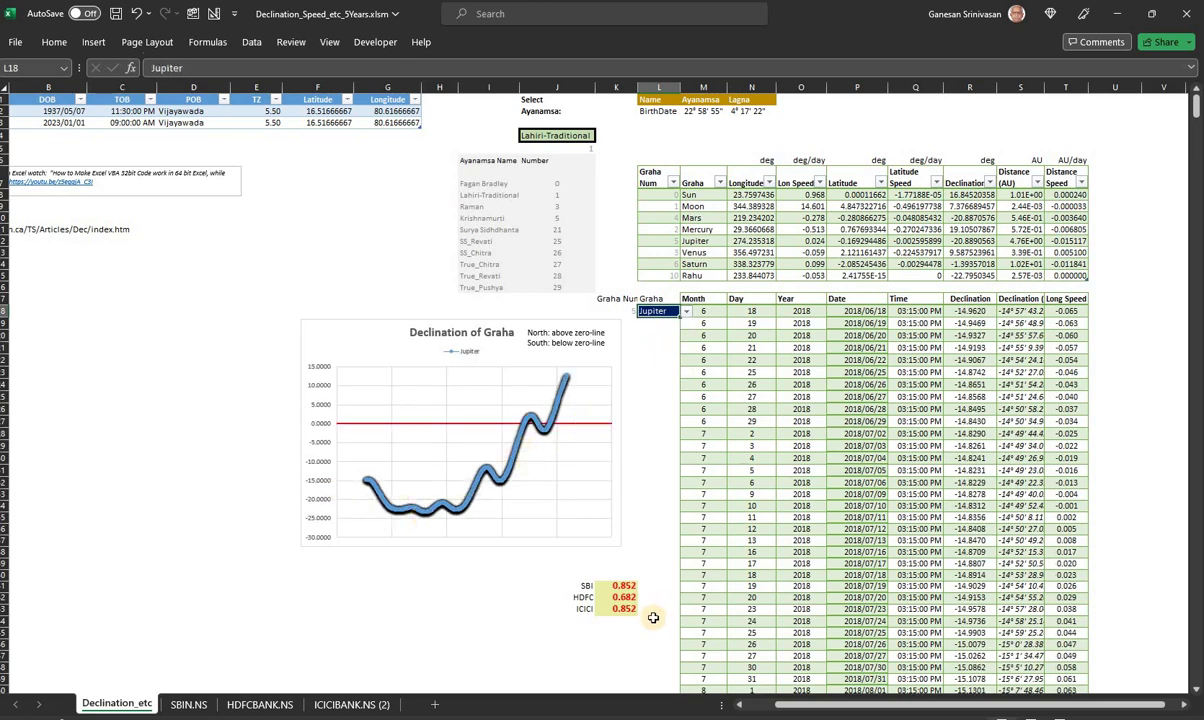
click(623, 585)
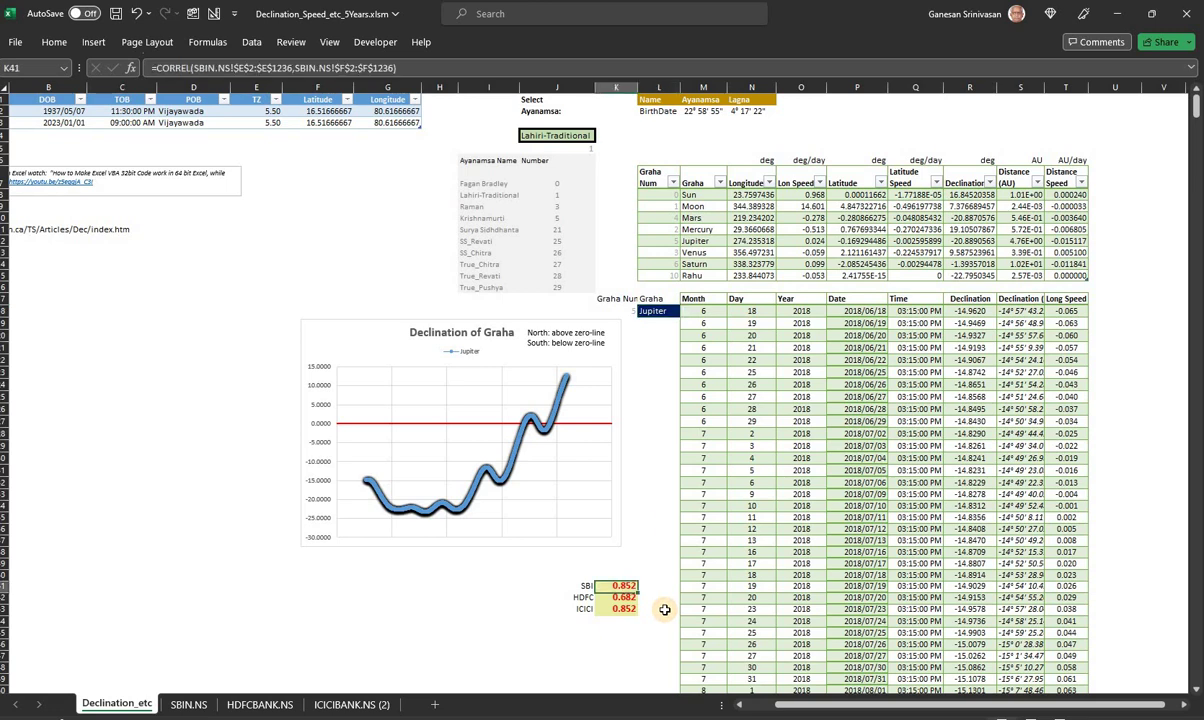
click(614, 610)
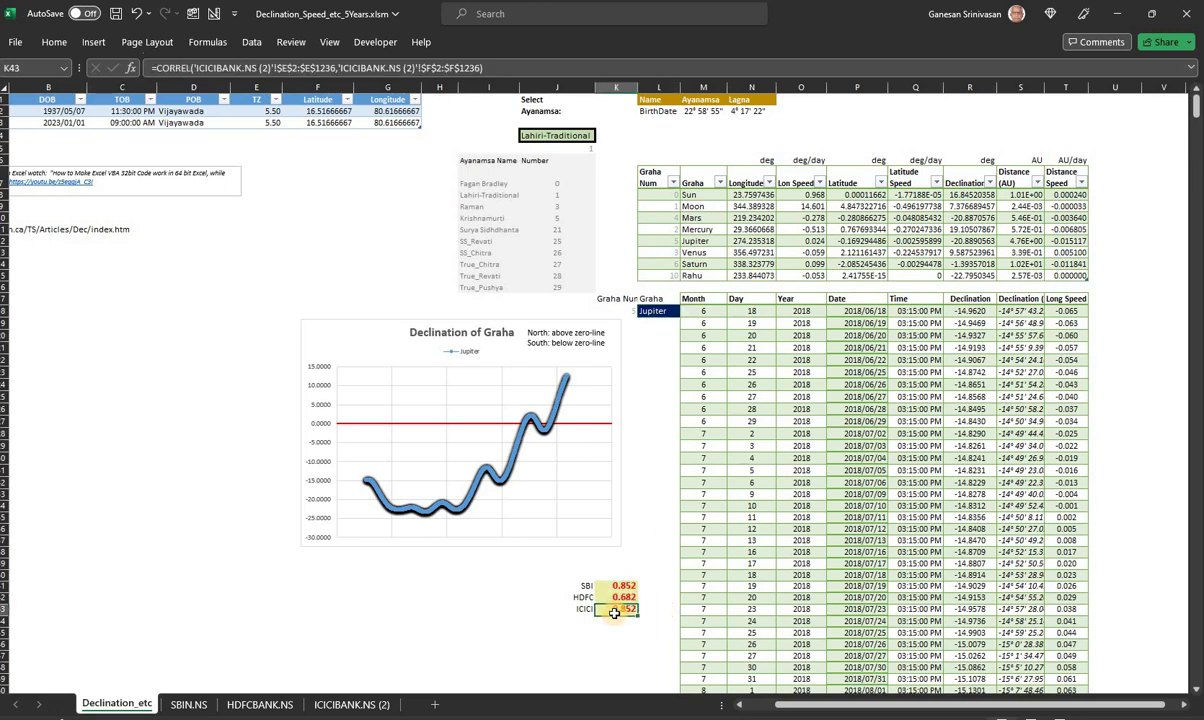
click(620, 597)
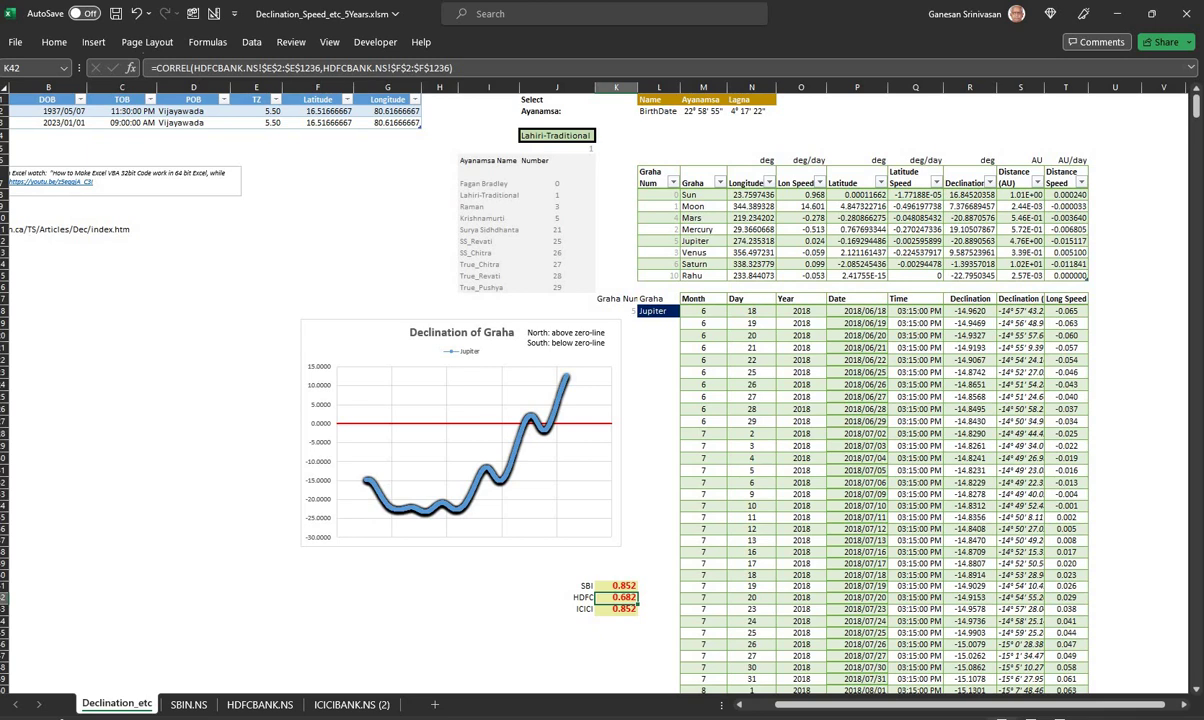
mouse_move(724, 716)
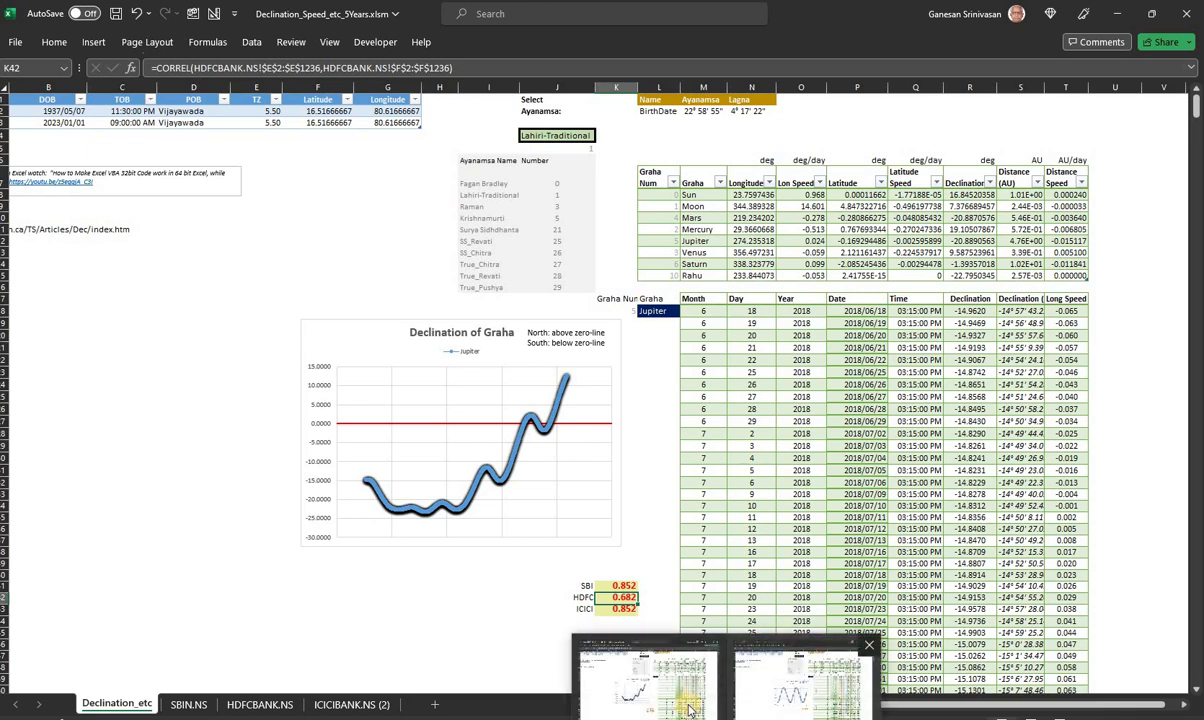
click(790, 688)
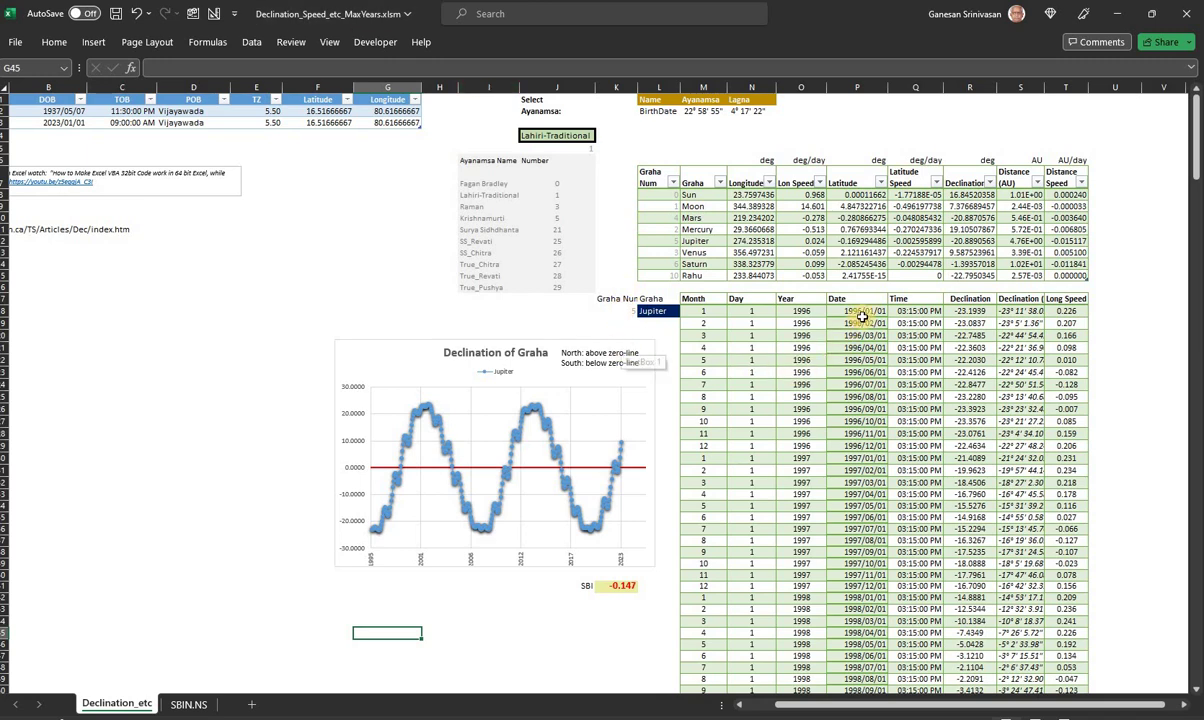
click(857, 311)
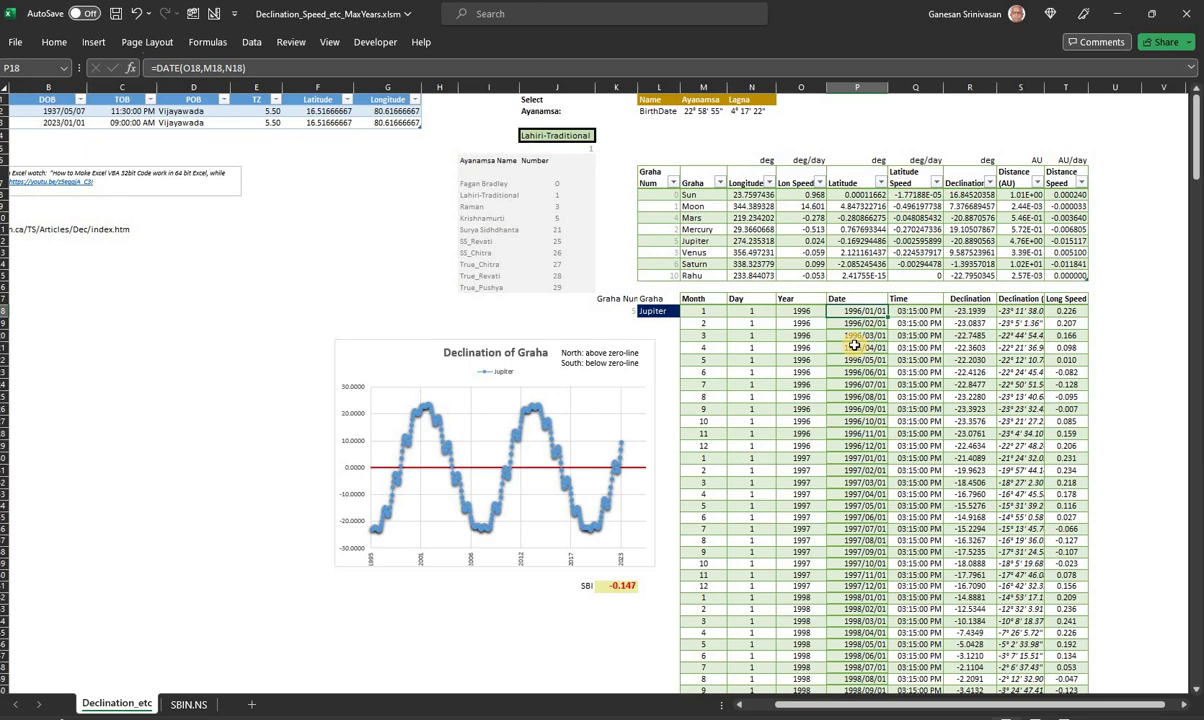
click(616, 585)
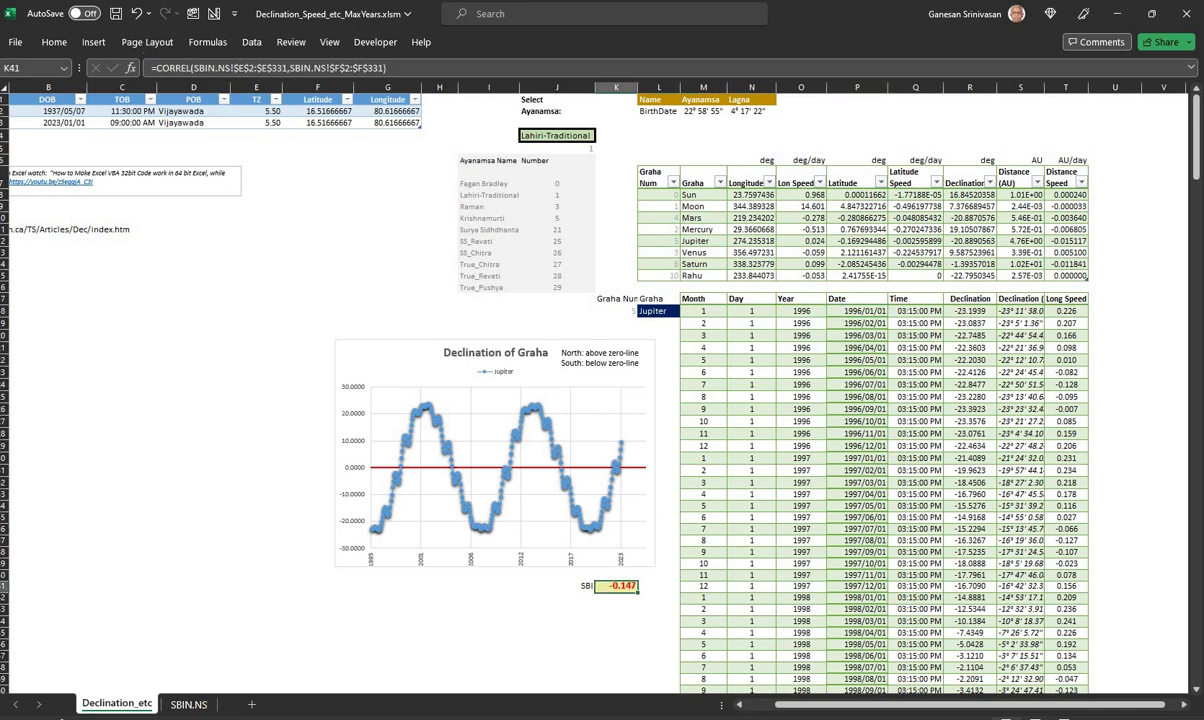
click(176, 705)
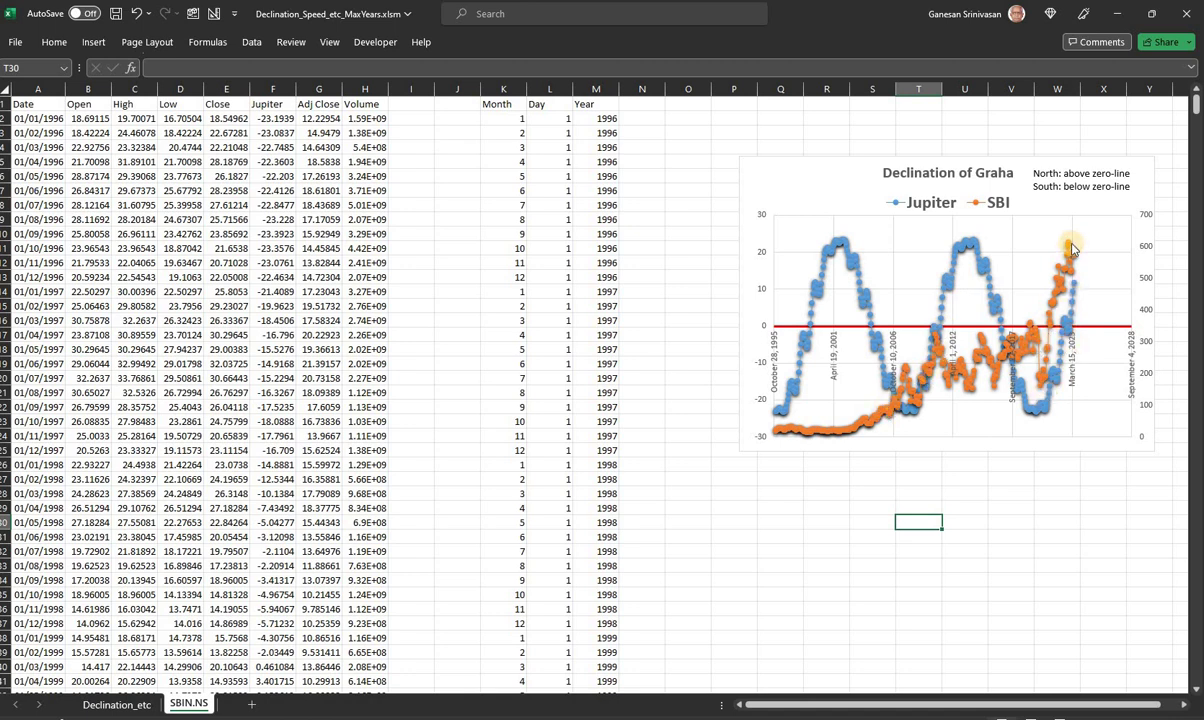
mouse_move(1072, 248)
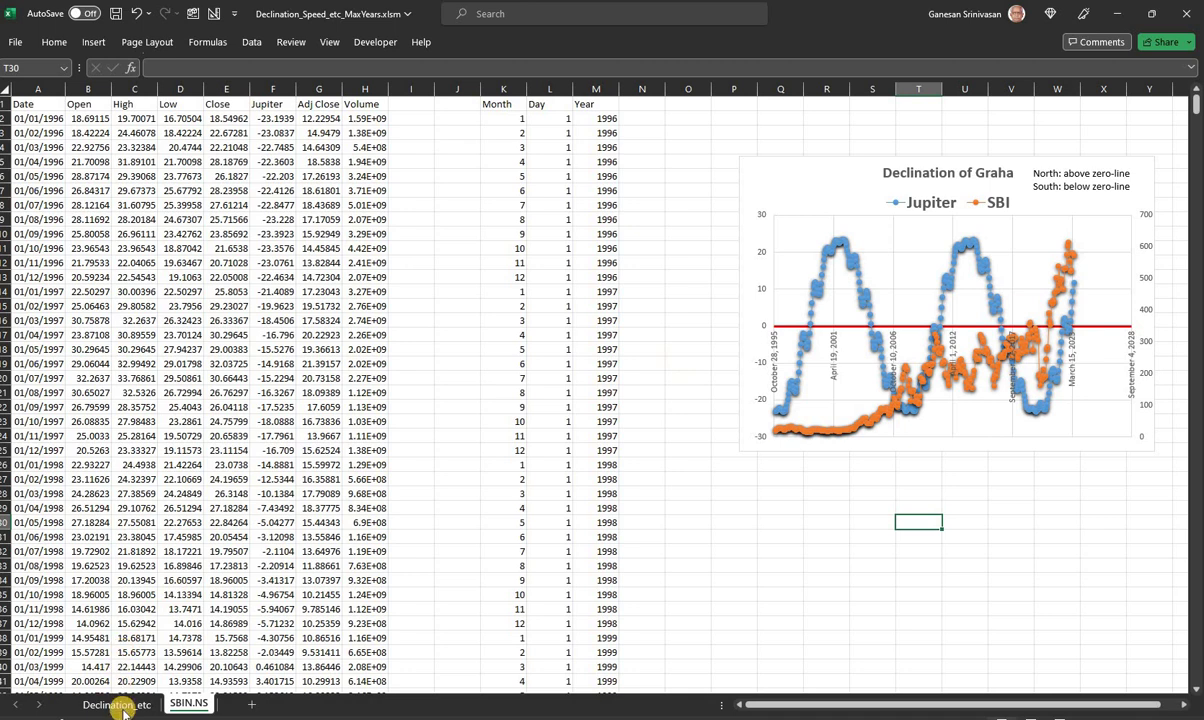
click(117, 705)
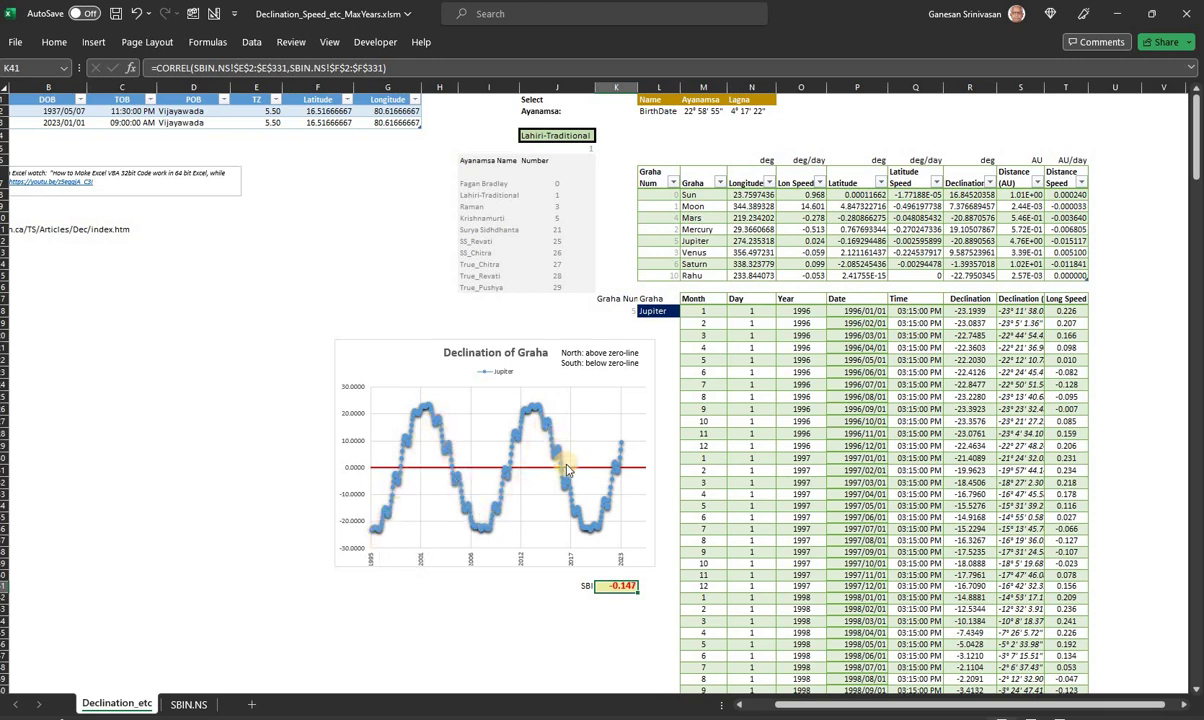
mouse_move(595, 528)
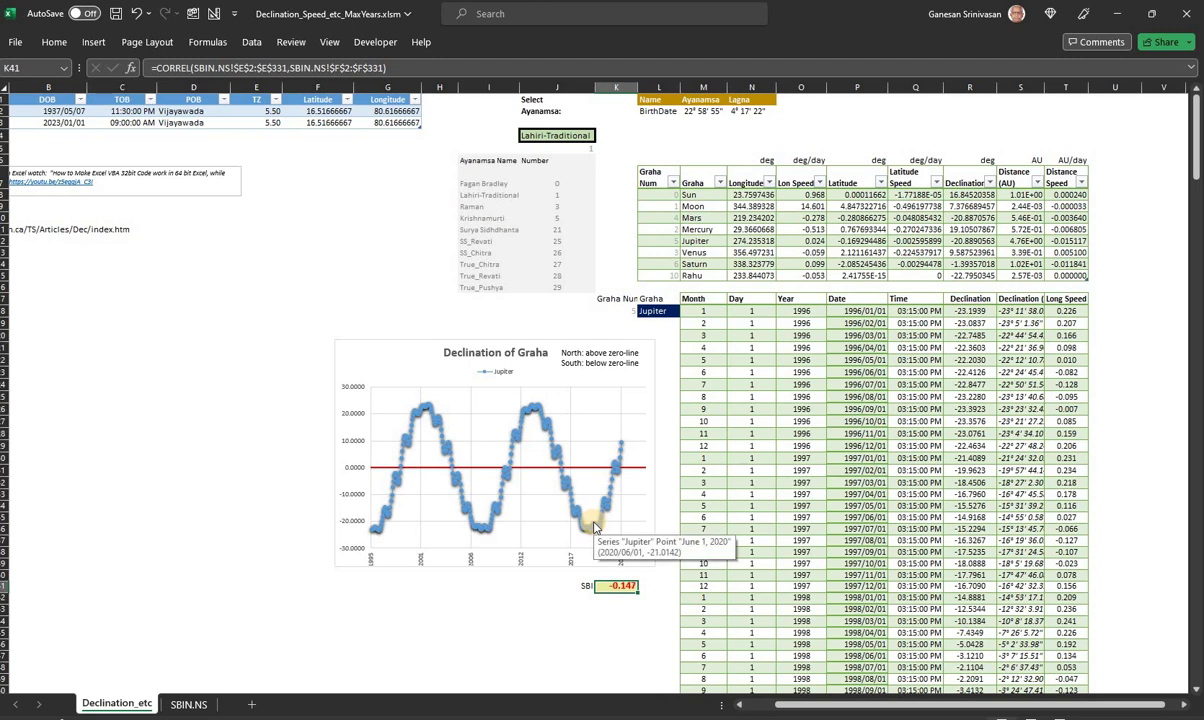
click(201, 705)
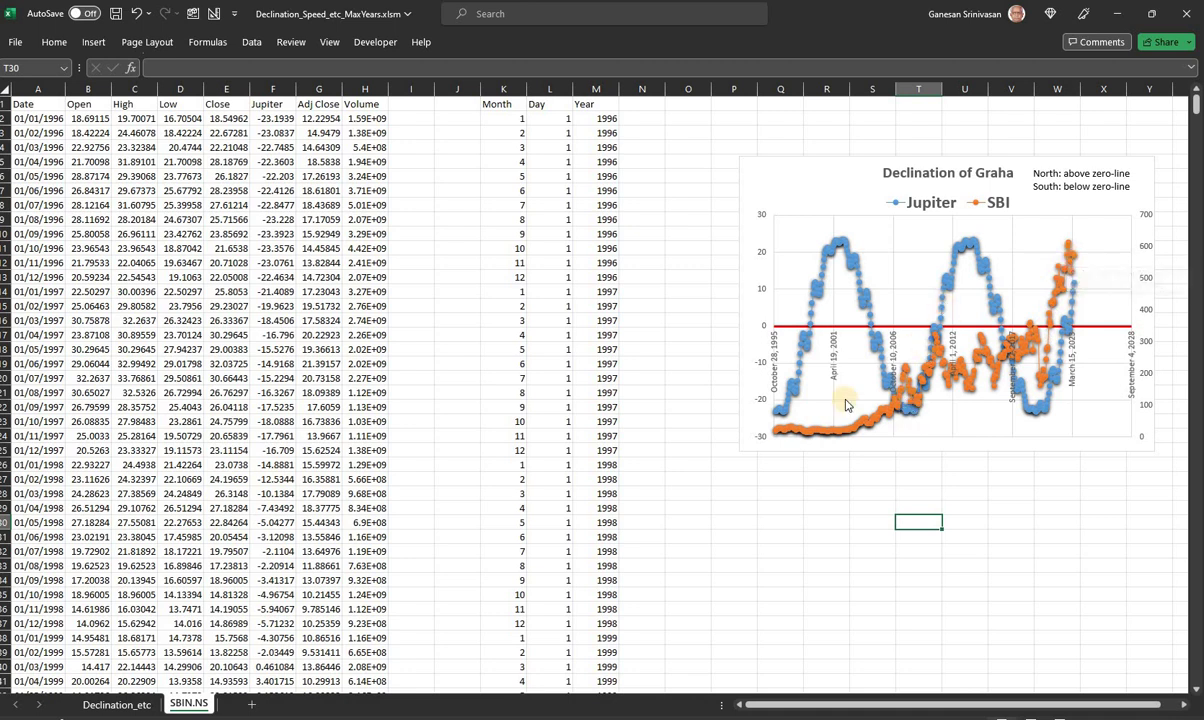
click(133, 705)
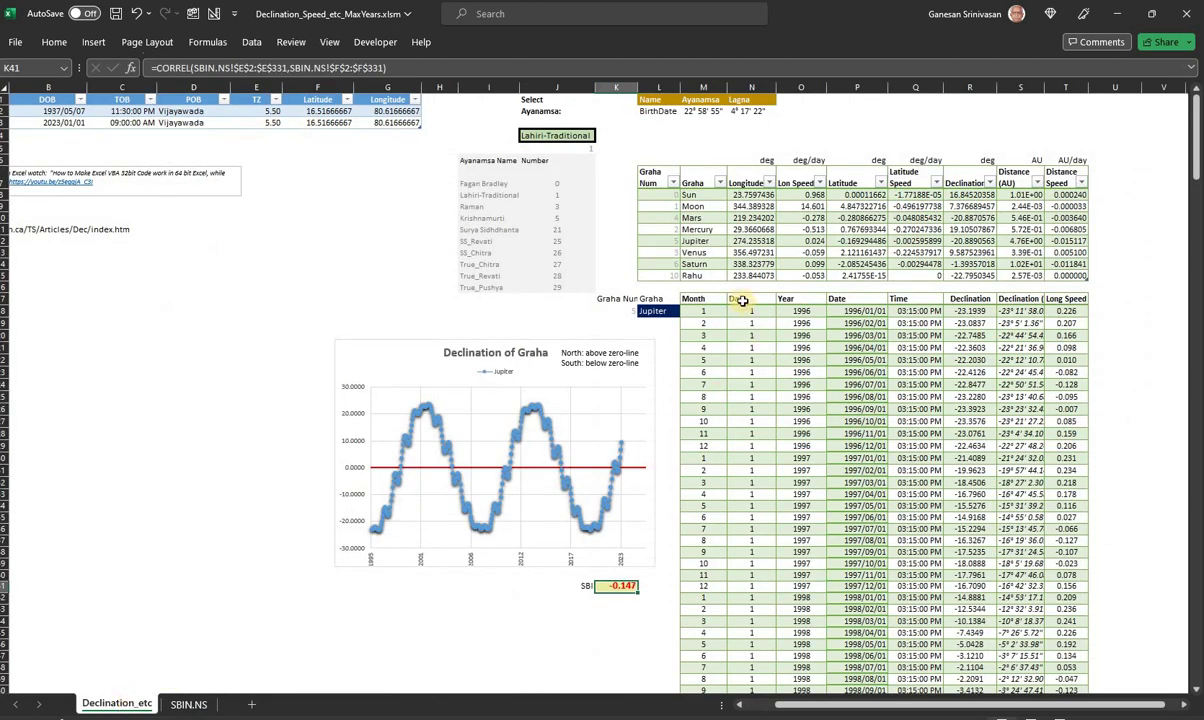
Choose Saturn as the graha in L18 and check its SBI correlation of -0.746
click(668, 311)
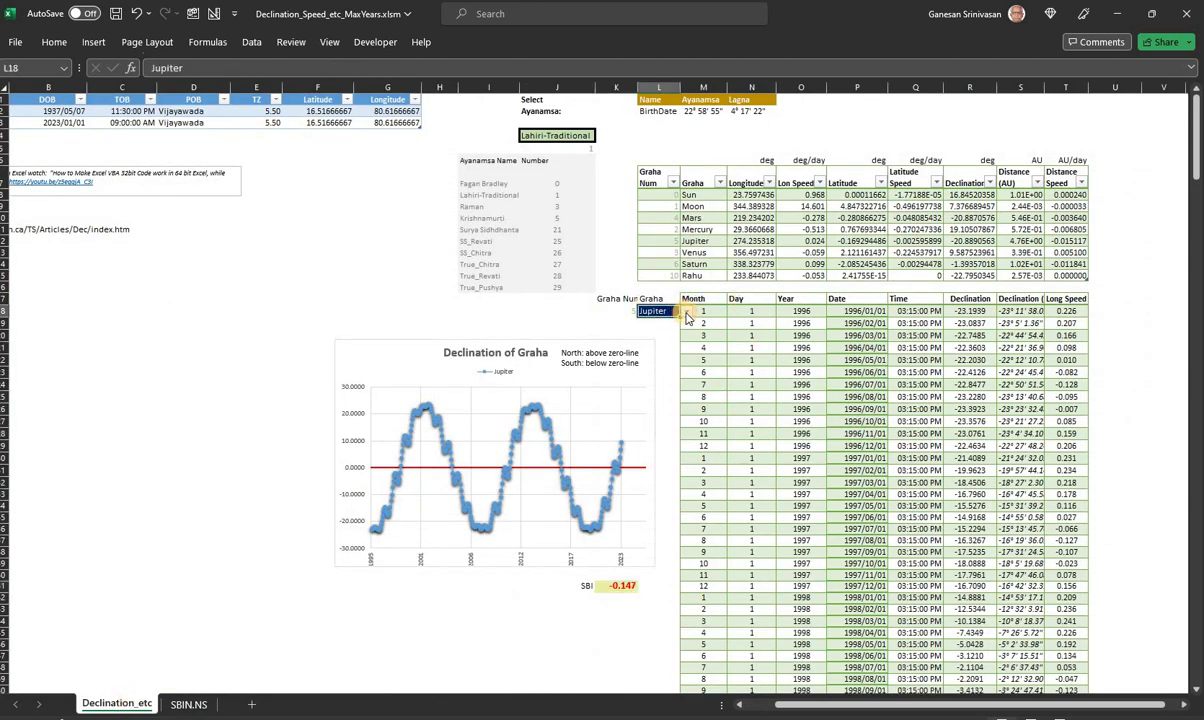
click(686, 311)
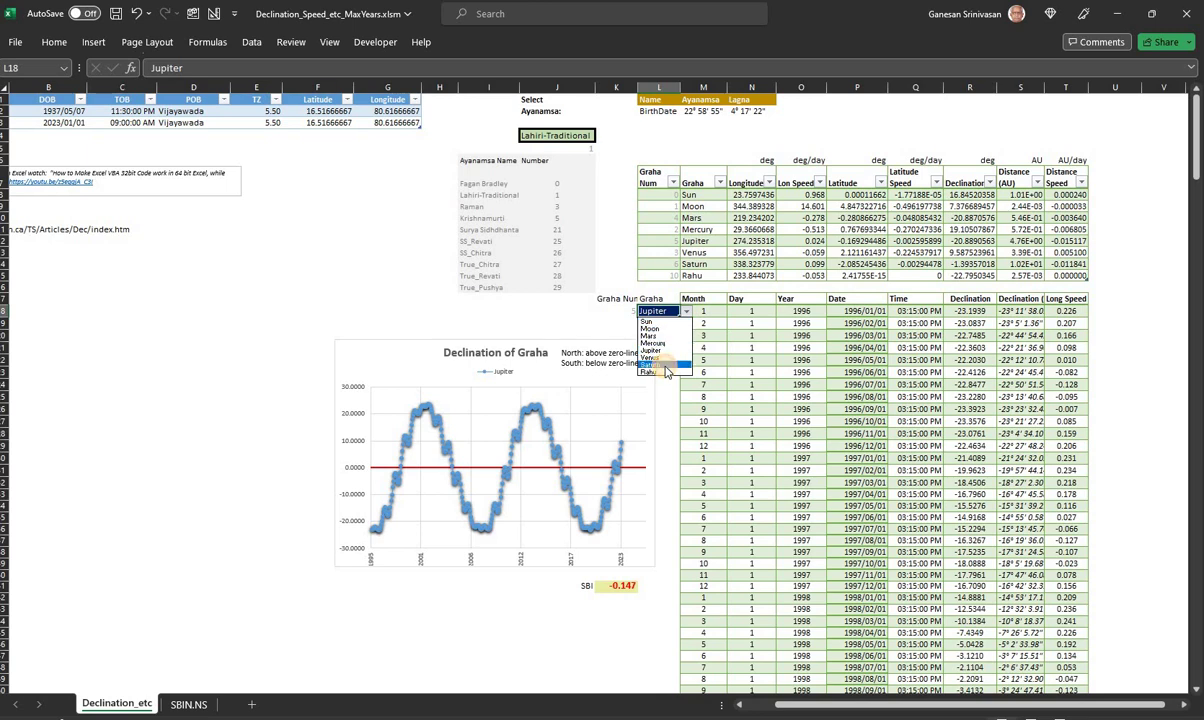
click(662, 365)
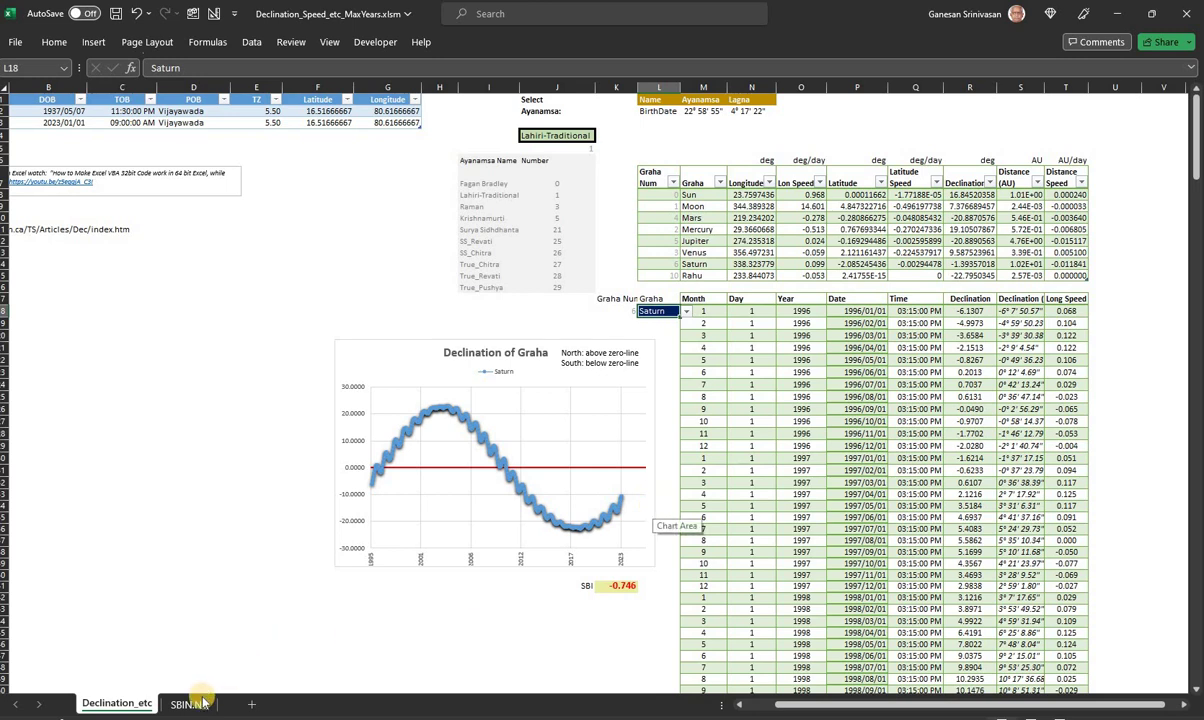
click(605, 615)
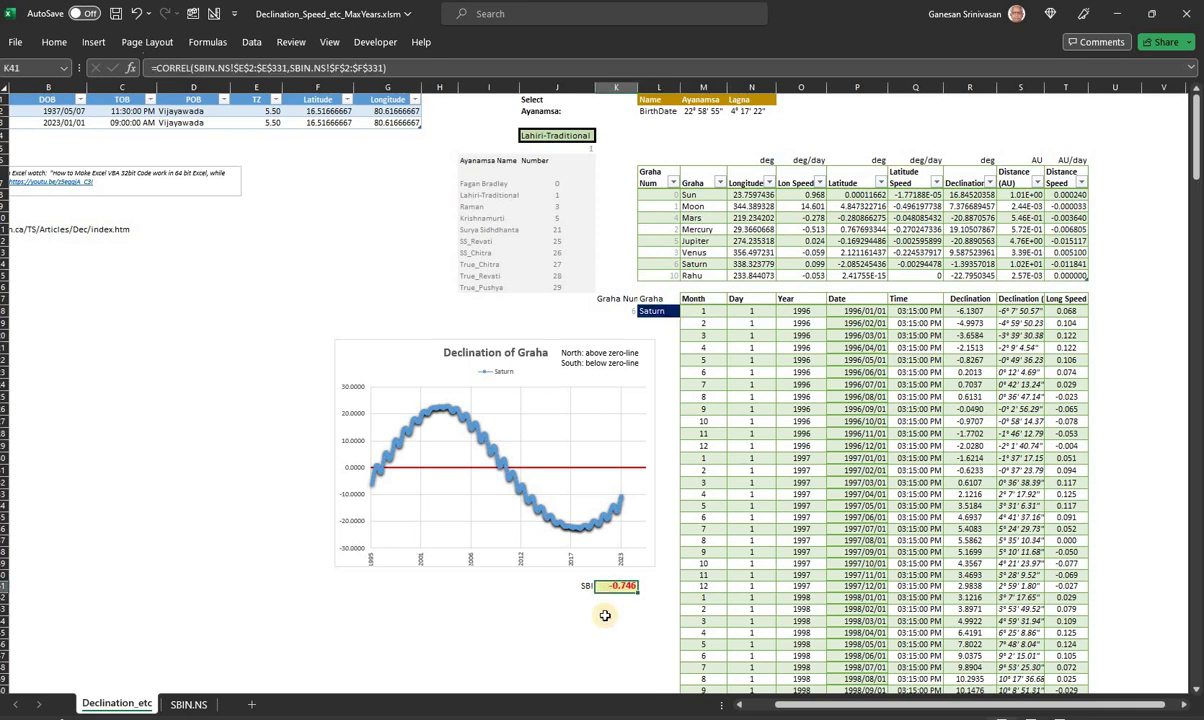
Review the Saturn versus SBI chart on the SBIN.NS sheet, then return to Declination_etc
click(185, 705)
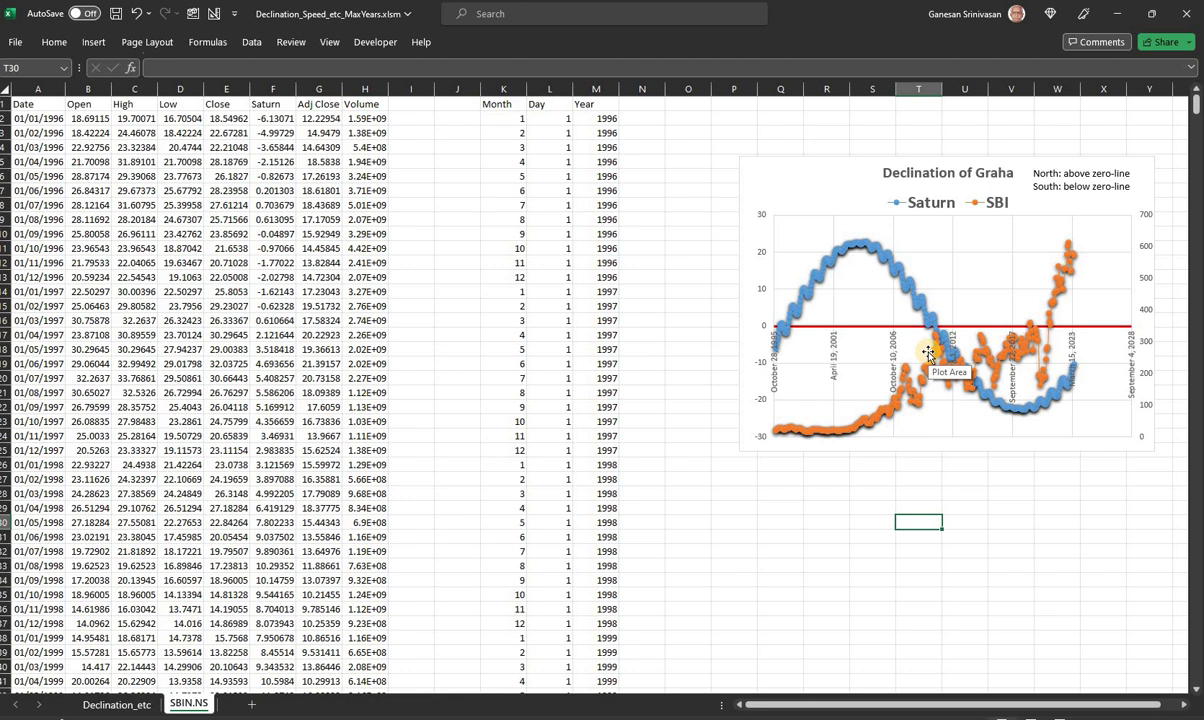
click(133, 705)
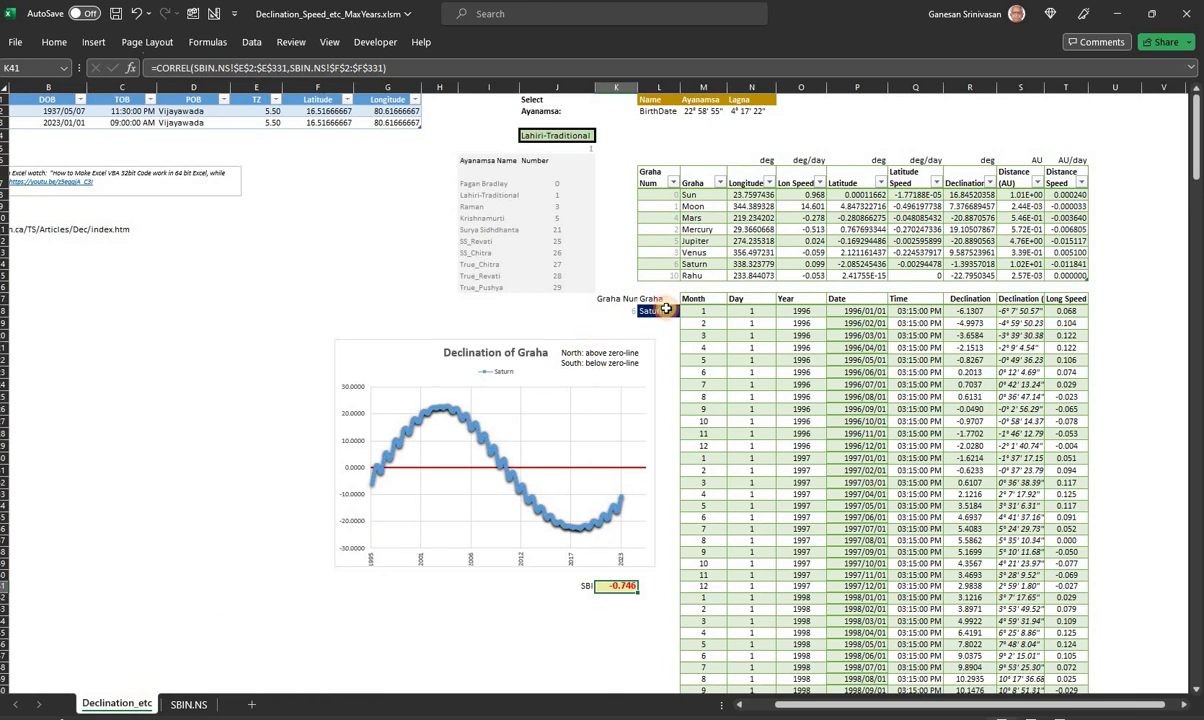
click(664, 310)
Pick Venus in the L18 dropdown, view its SBI chart, and go back to Declination_etc
click(686, 311)
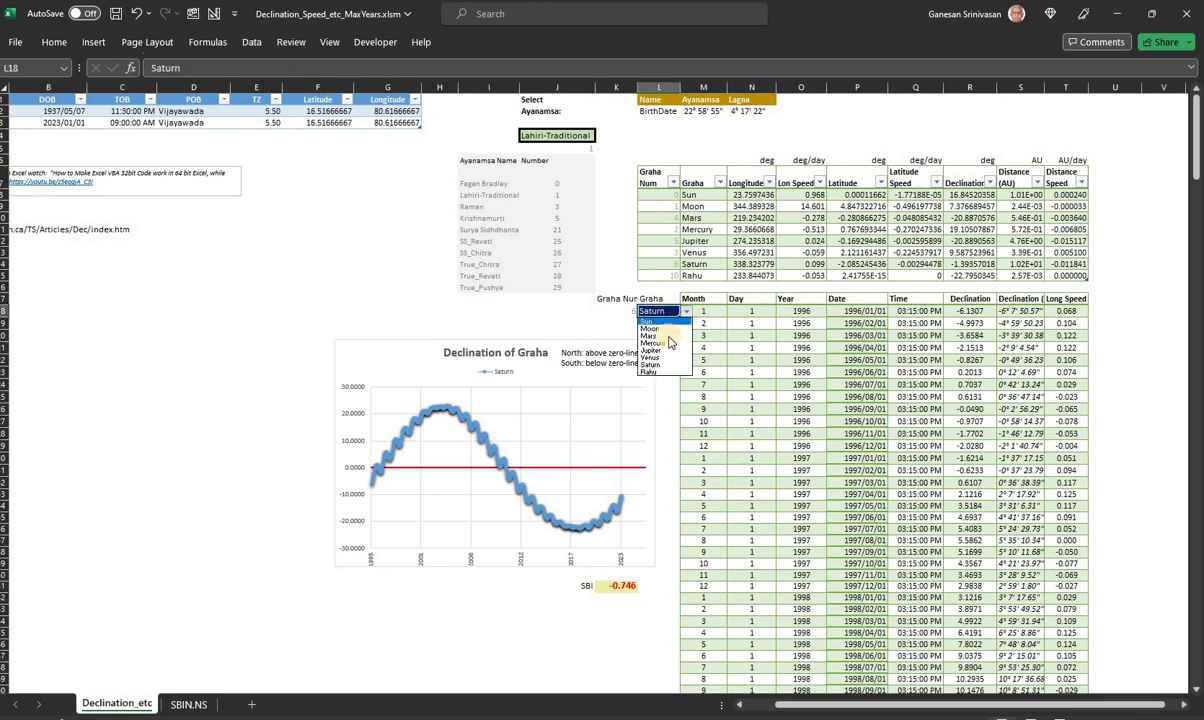
click(659, 359)
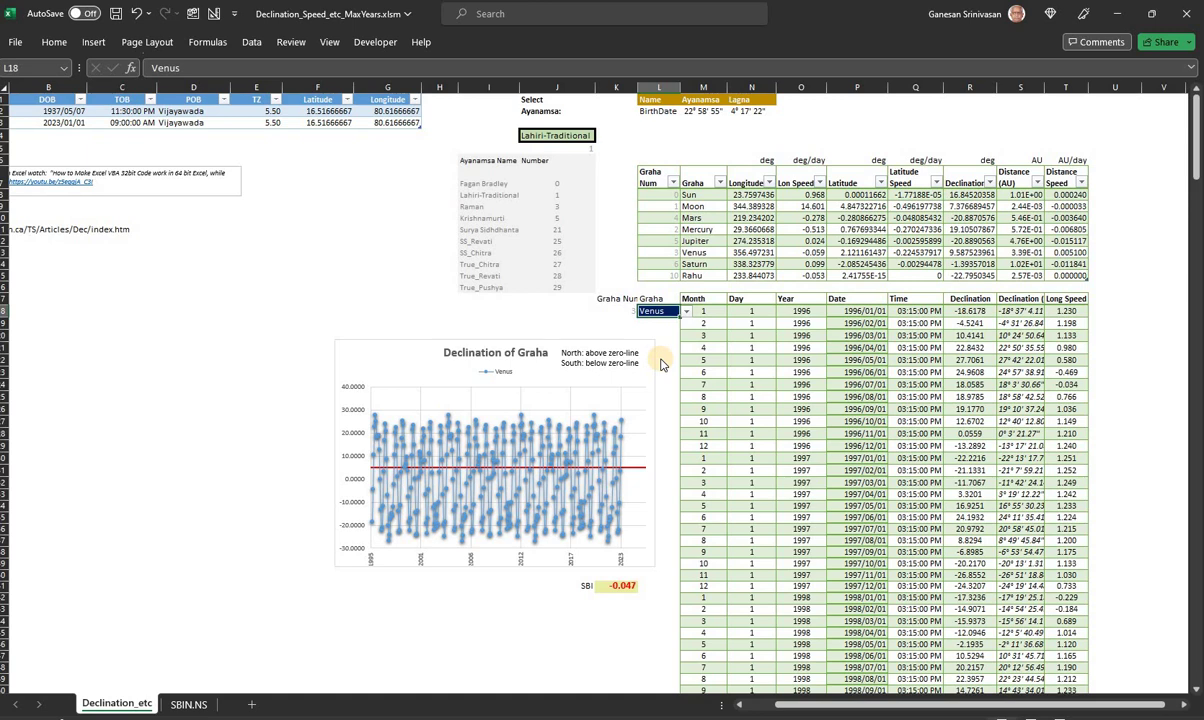
click(189, 705)
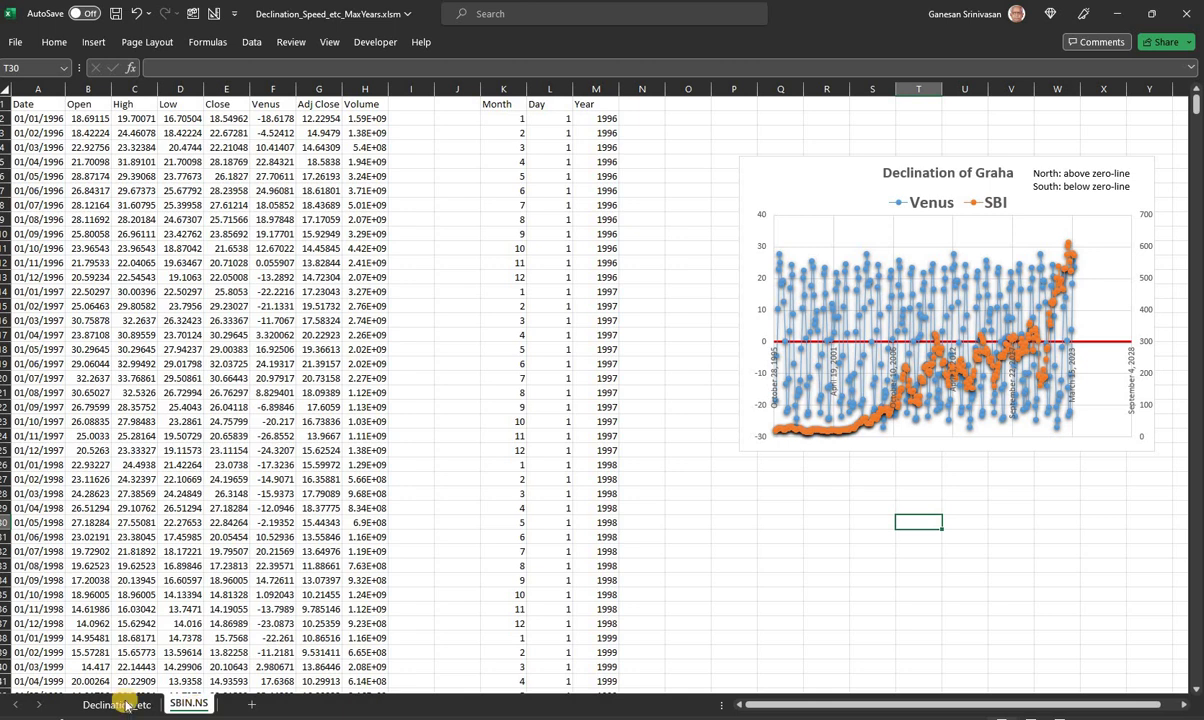
key(ctrl+Page_Up)
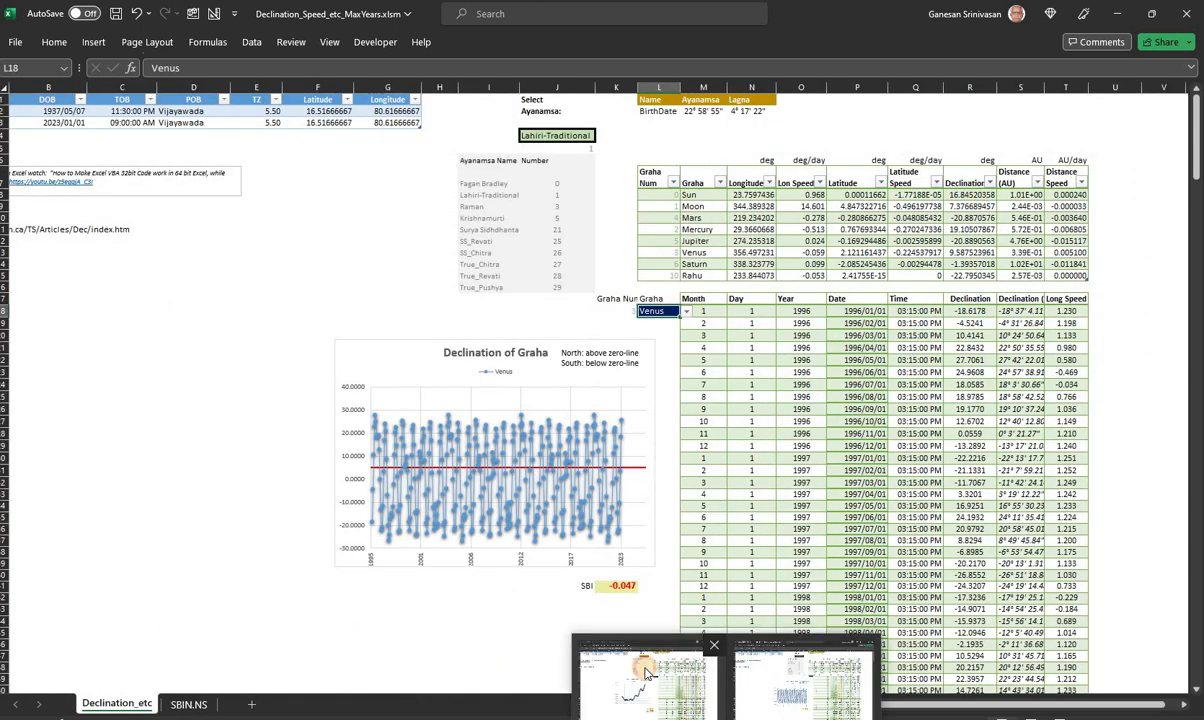
In the 5Years workbook, set L18 to Mercury and view its chart on the SBIN.NS sheet
click(606, 632)
click(652, 322)
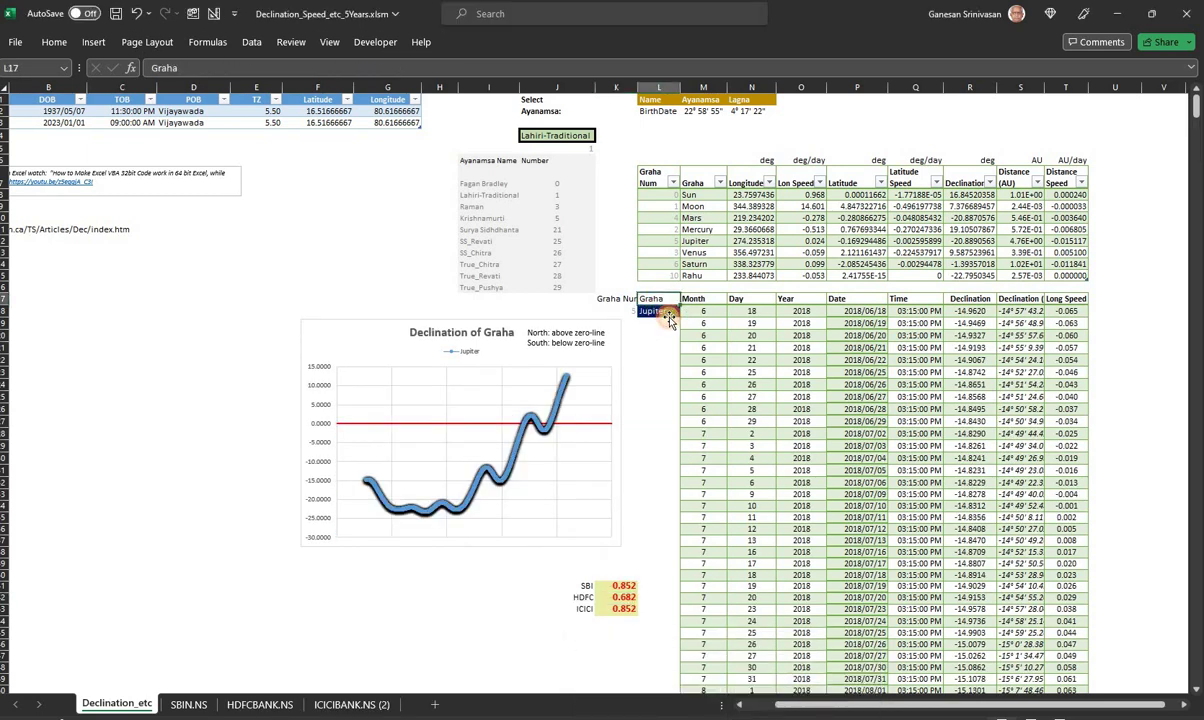
click(662, 311)
click(686, 311)
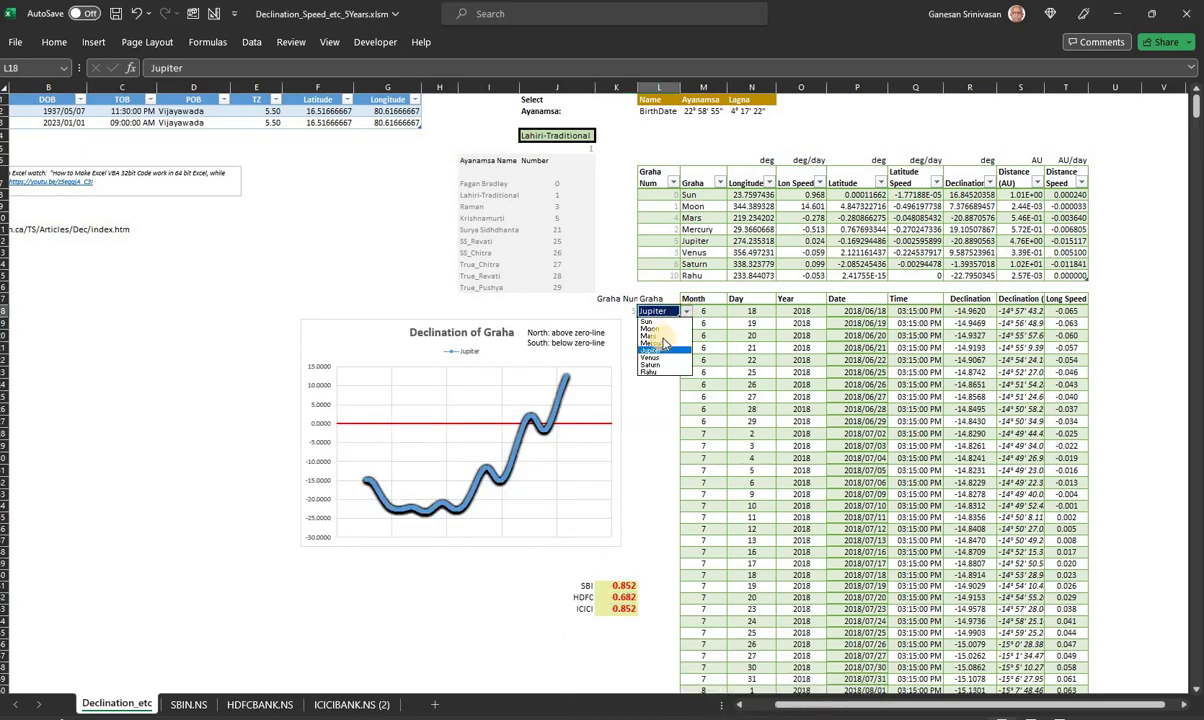
click(664, 344)
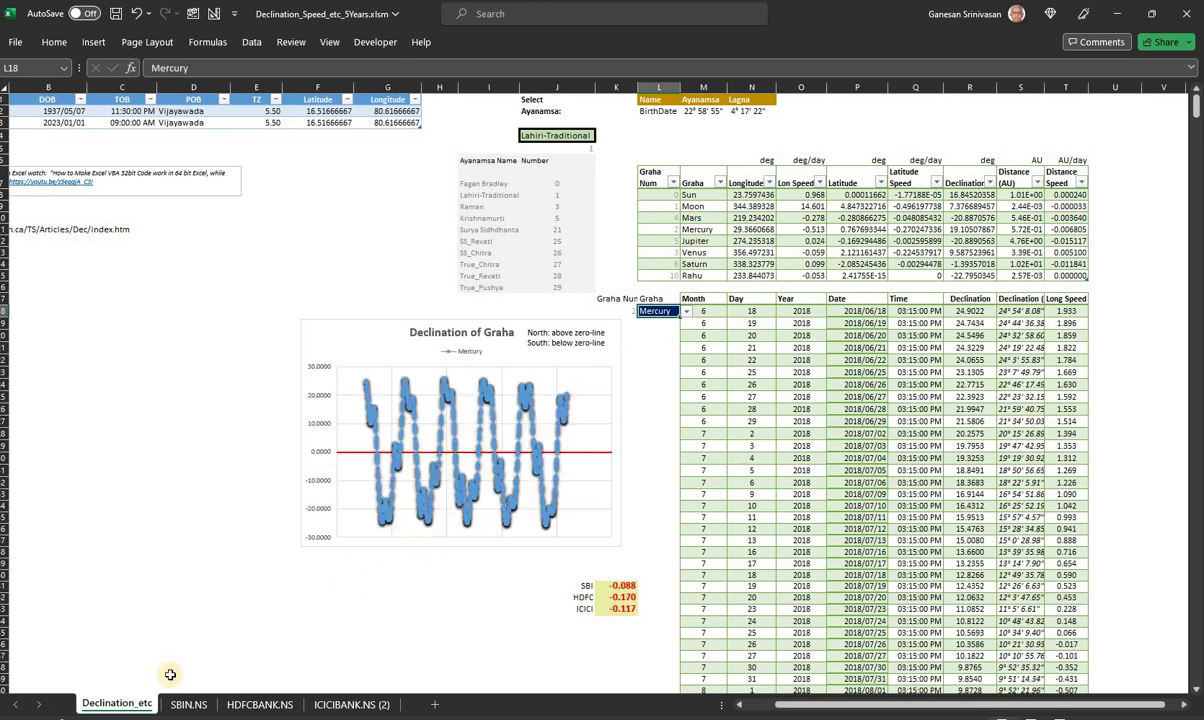
click(198, 707)
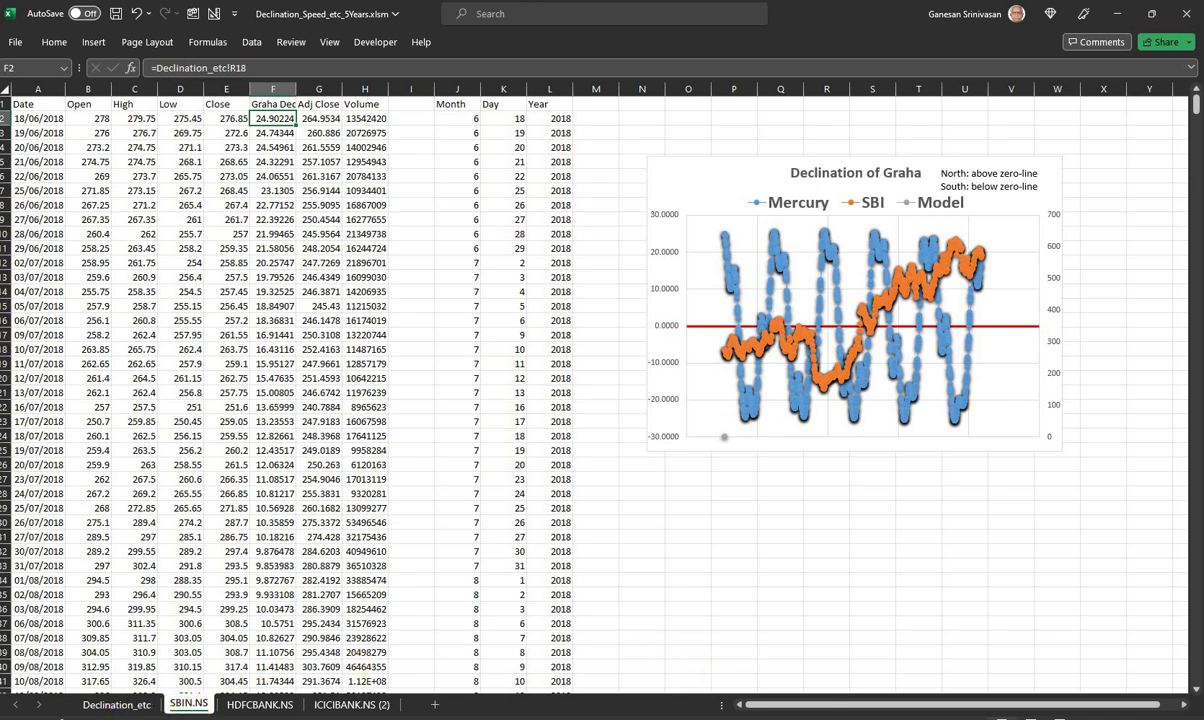
Bring up the Declination_StockPrice_Correlation deck in Google Slides at slide 4, Time-Span of Data
key(alt+Tab)
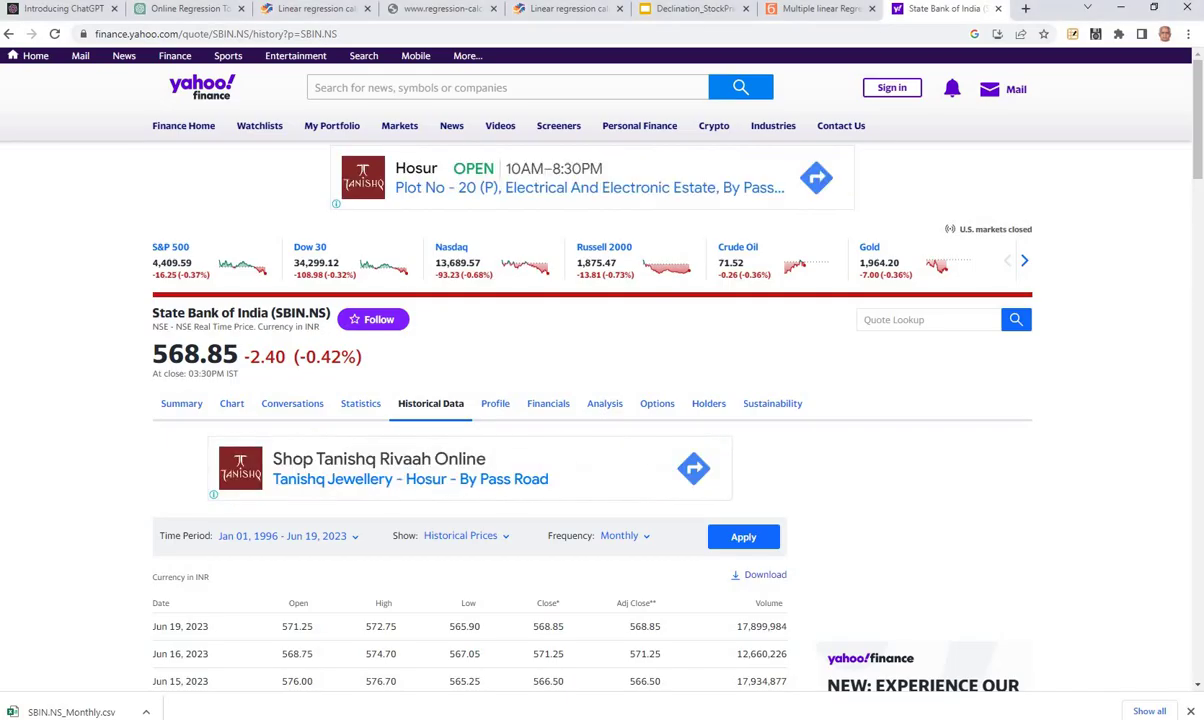
click(685, 9)
click(78, 385)
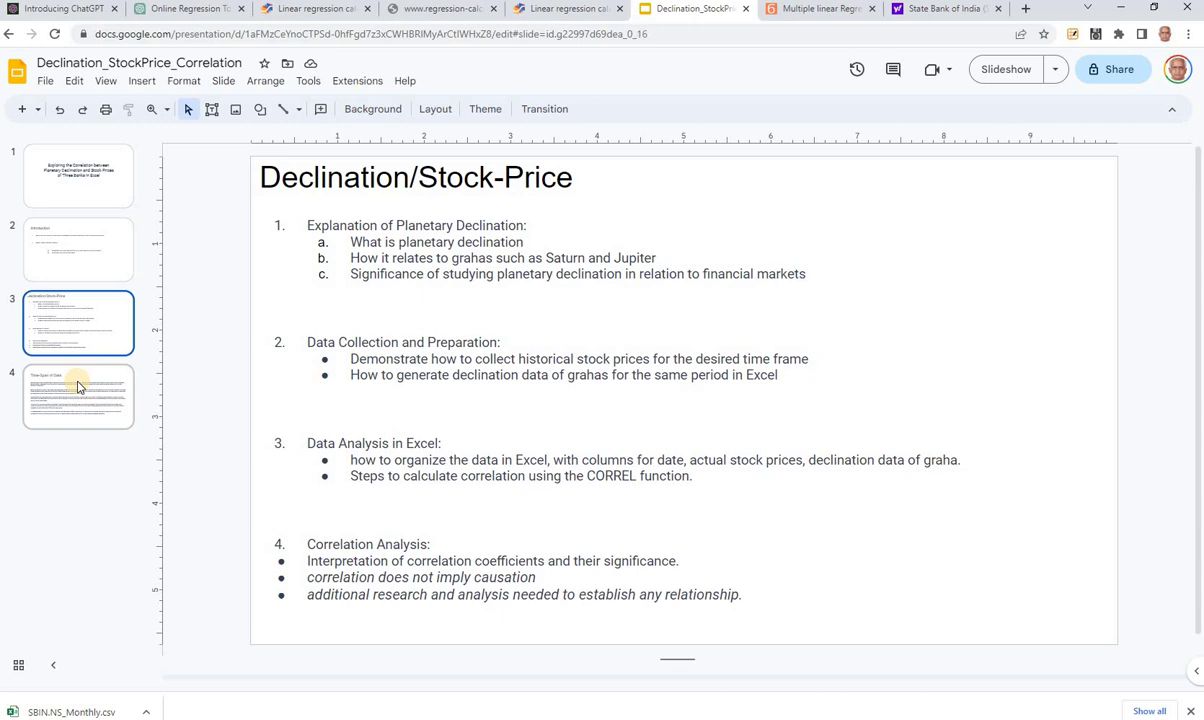